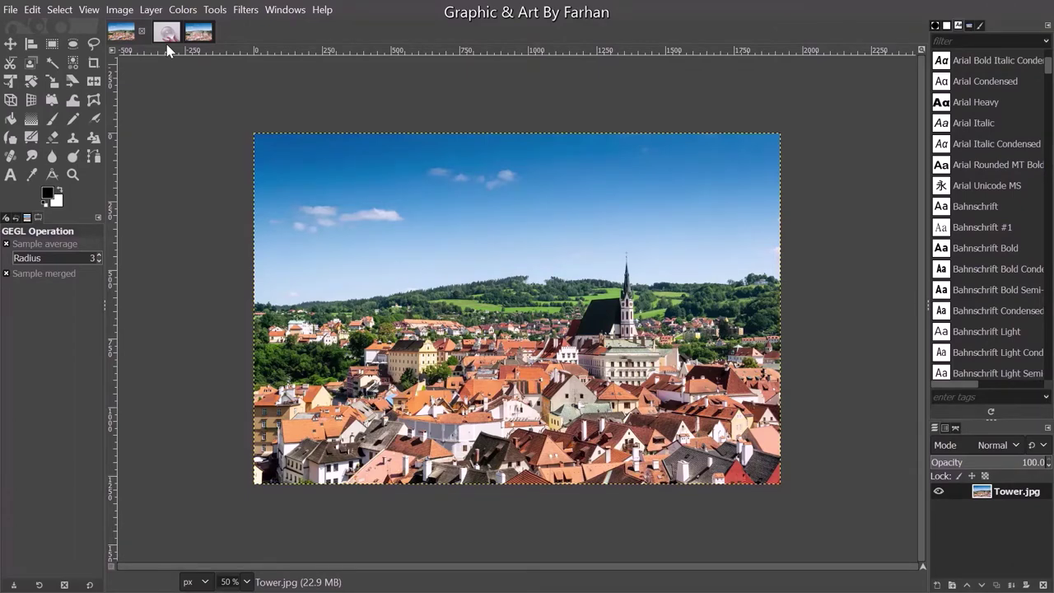
# Step: Switch from the town photo to the Glass ball.jpg image
pyautogui.click(167, 32)
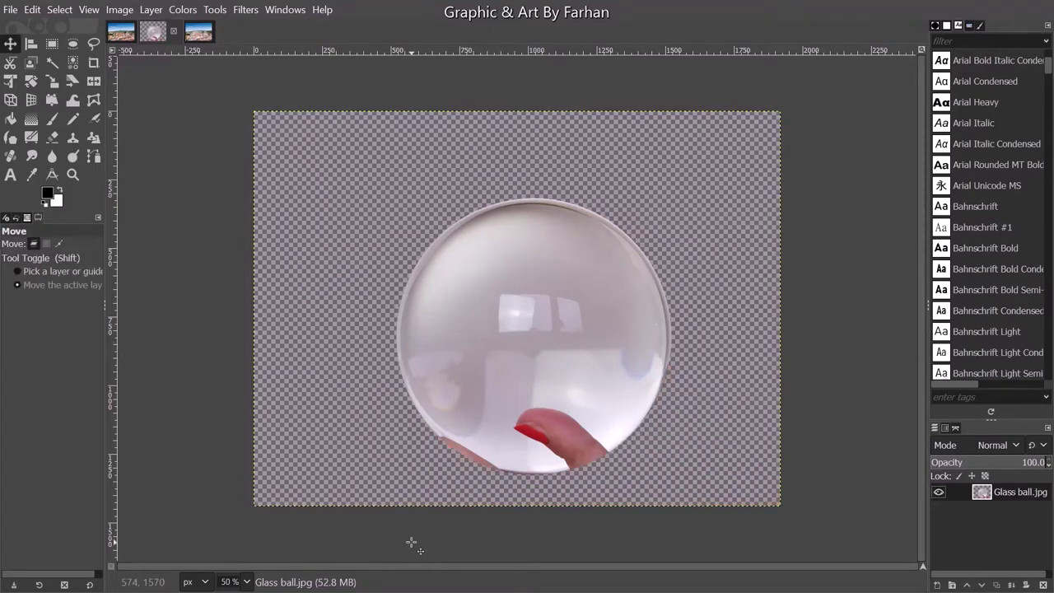
# Step: Circle the glass ball with an elliptical selection, clear the selection, and zoom to check the edges
pyautogui.click(72, 44)
pyautogui.moveTo(540, 334); pyautogui.dragTo(671, 436)
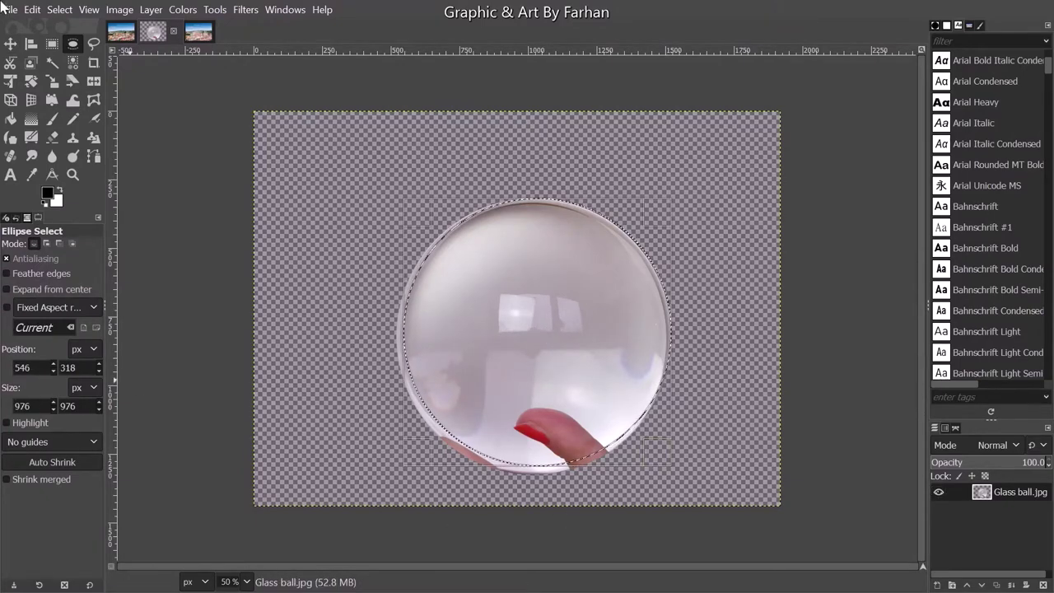
pyautogui.click(10, 44)
pyautogui.hotkey('ctrl', 'shift', 'a')
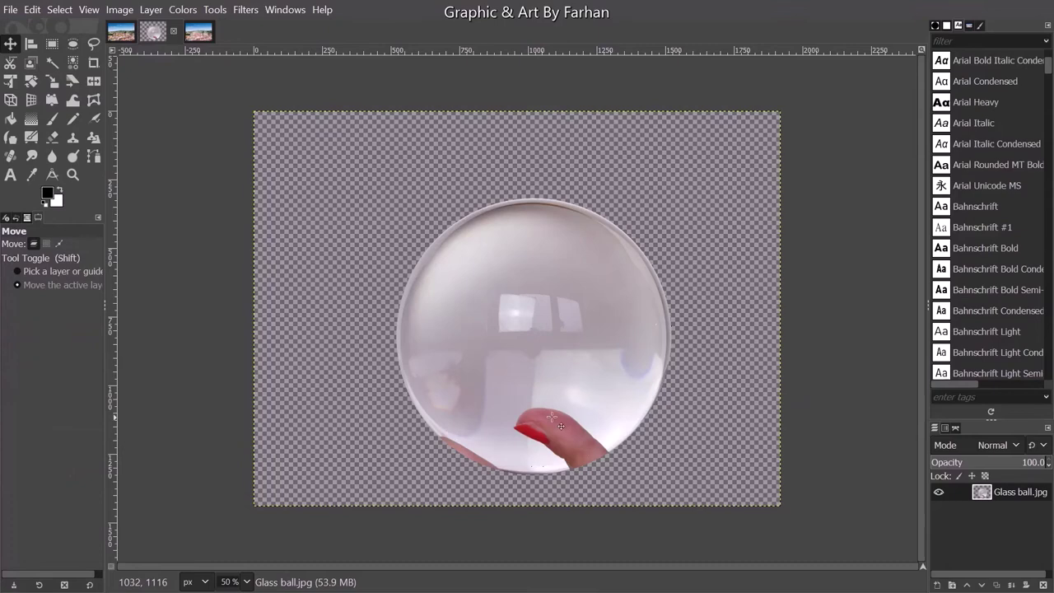
pyautogui.keyDown('ctrl'); pyautogui.scroll(2, 545, 453); pyautogui.keyUp('ctrl')
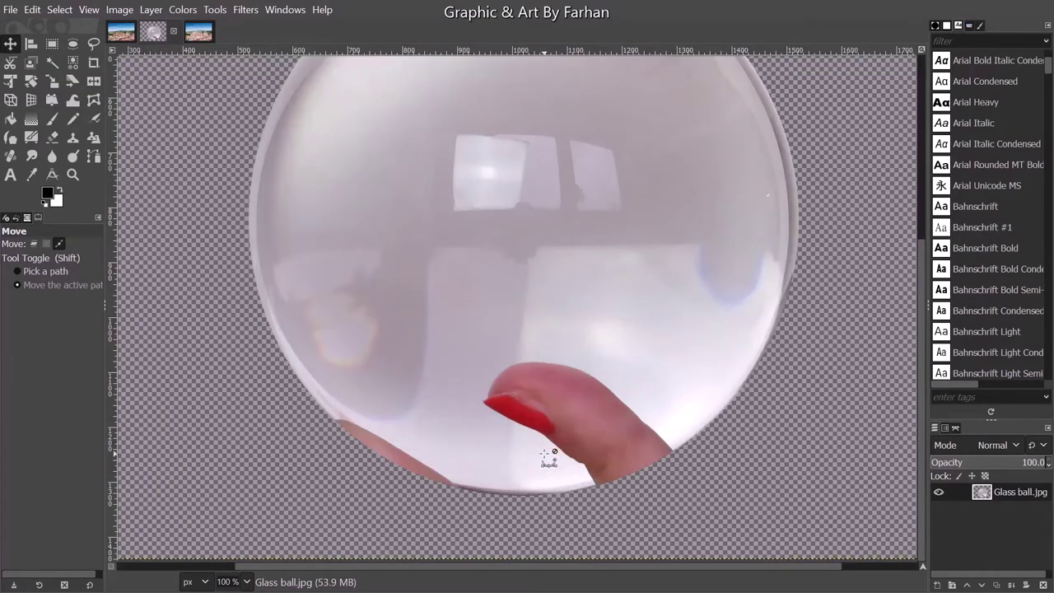
pyautogui.keyDown('ctrl'); pyautogui.scroll(1, 545, 453); pyautogui.keyUp('ctrl')
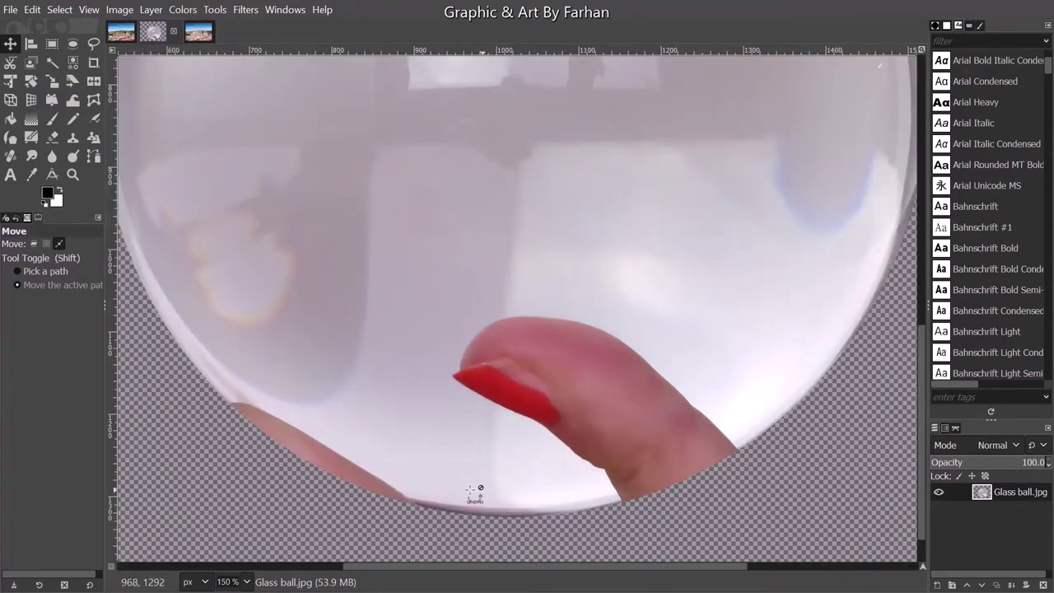
pyautogui.keyDown('ctrl'); pyautogui.scroll(-1, 470, 492); pyautogui.keyUp('ctrl')
pyautogui.keyDown('ctrl'); pyautogui.scroll(-1, 471, 492); pyautogui.keyUp('ctrl')
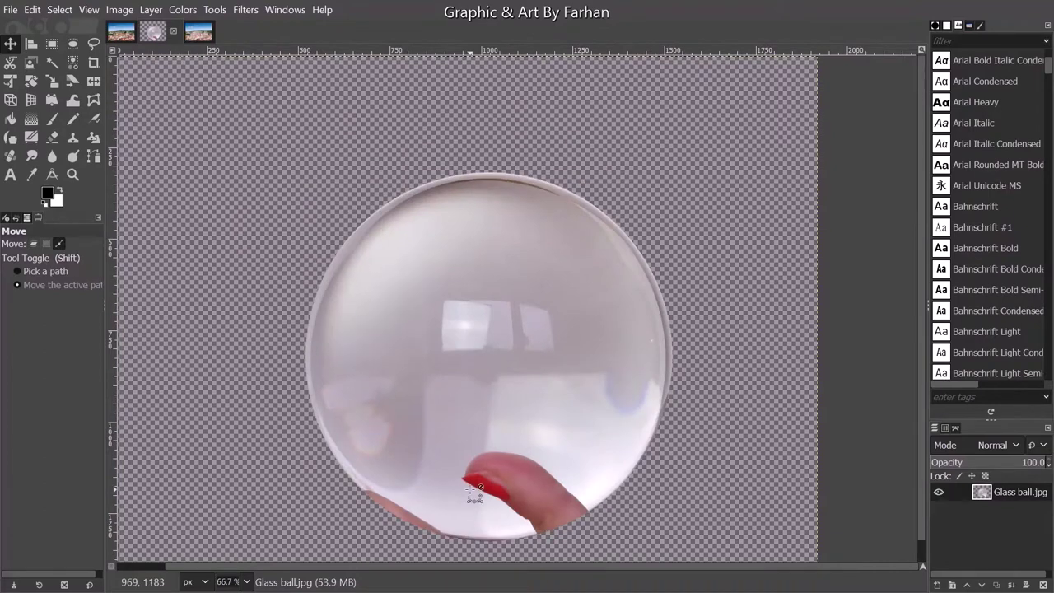
pyautogui.keyDown('ctrl'); pyautogui.scroll(-1, 473, 494); pyautogui.keyUp('ctrl')
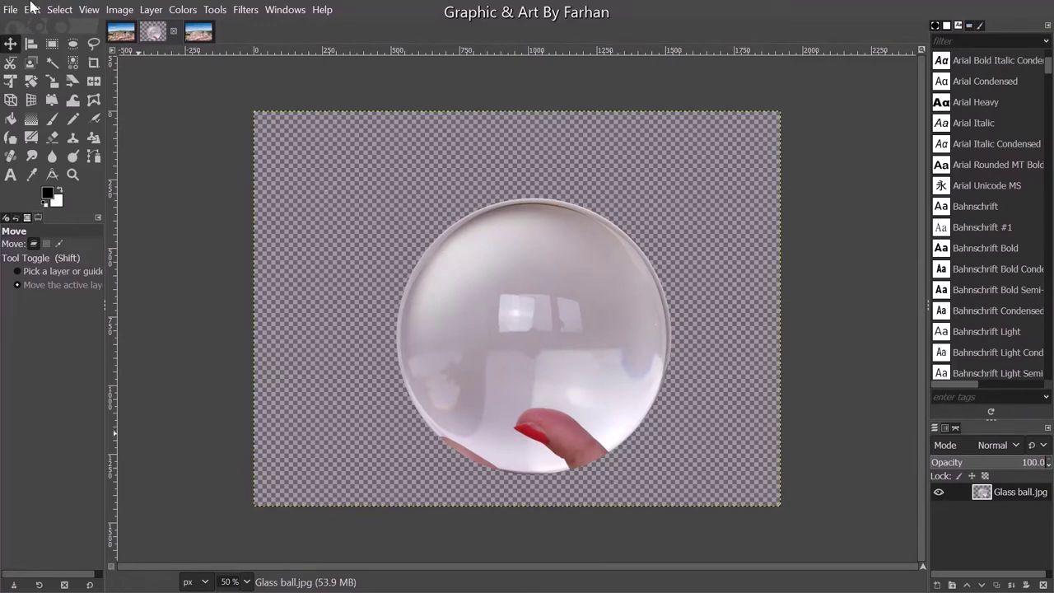
# Step: Copy the cut-out glass ball and paste it as a new layer onto Tower.jpg
pyautogui.click(32, 9)
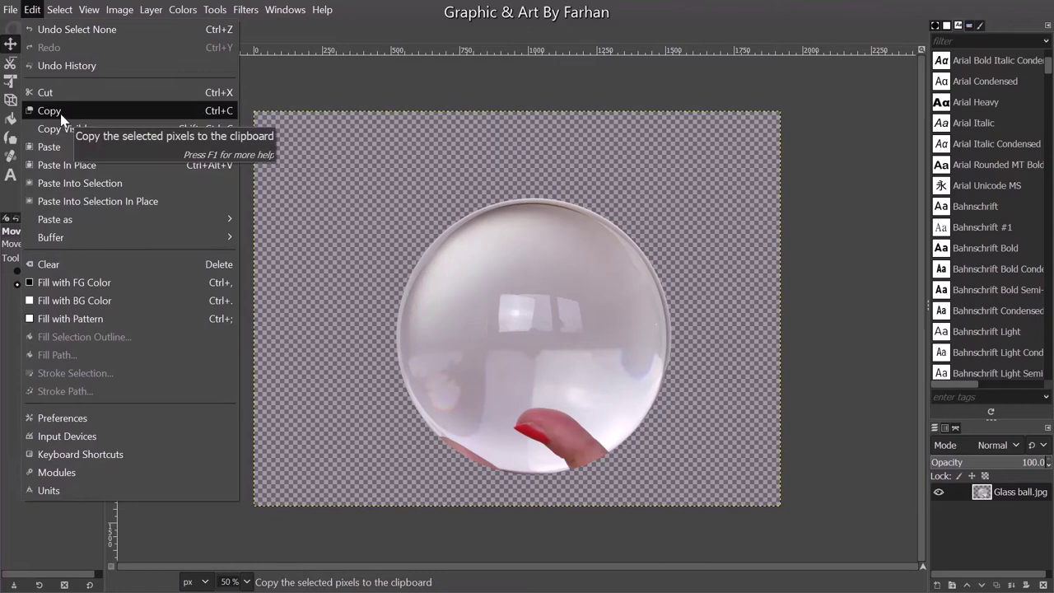
pyautogui.click(61, 114)
pyautogui.click(121, 36)
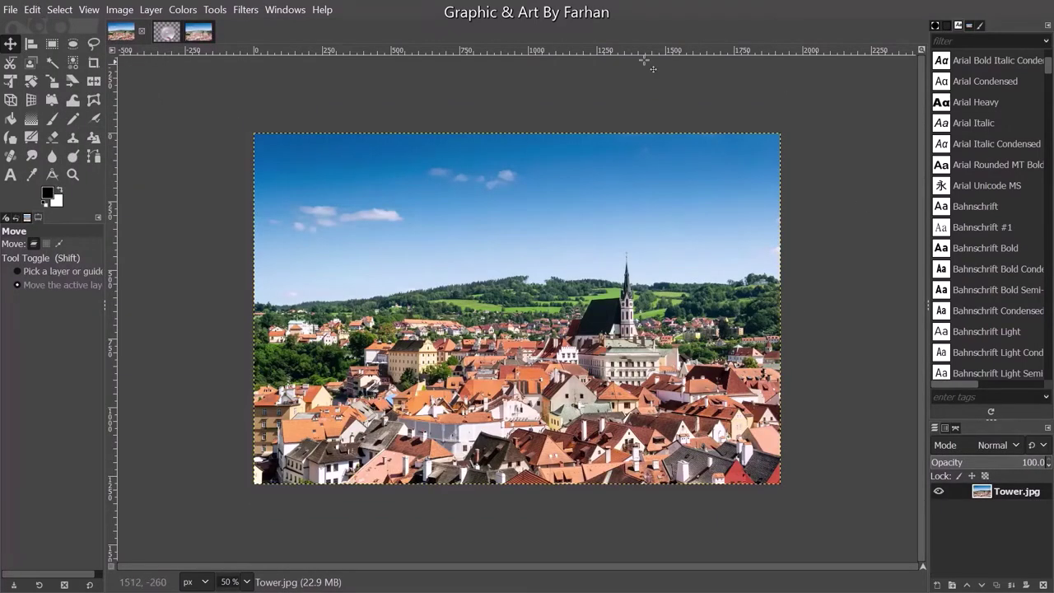
pyautogui.click(32, 10)
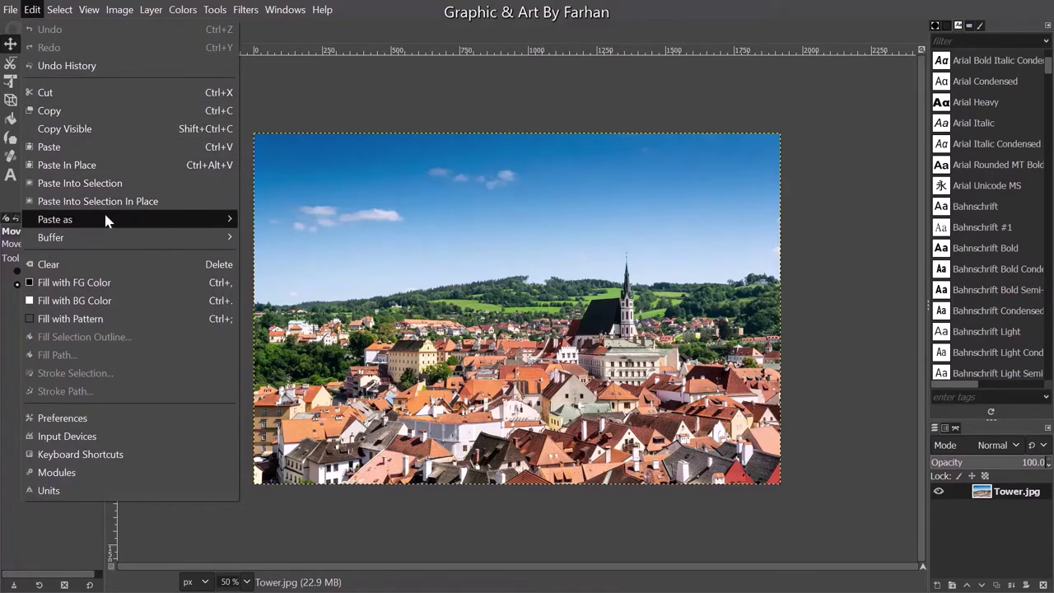
pyautogui.moveTo(181, 219)
pyautogui.click(262, 220)
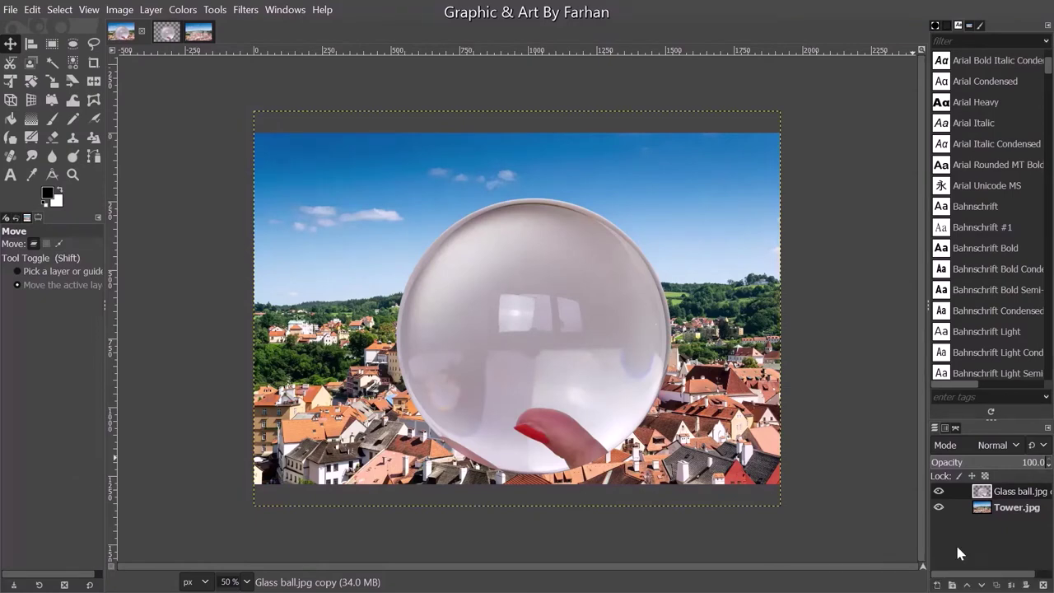
# Step: Scale the glass ball layer up to 2821 × 2116 pixels over the town scene
pyautogui.click(52, 81)
pyautogui.click(485, 301)
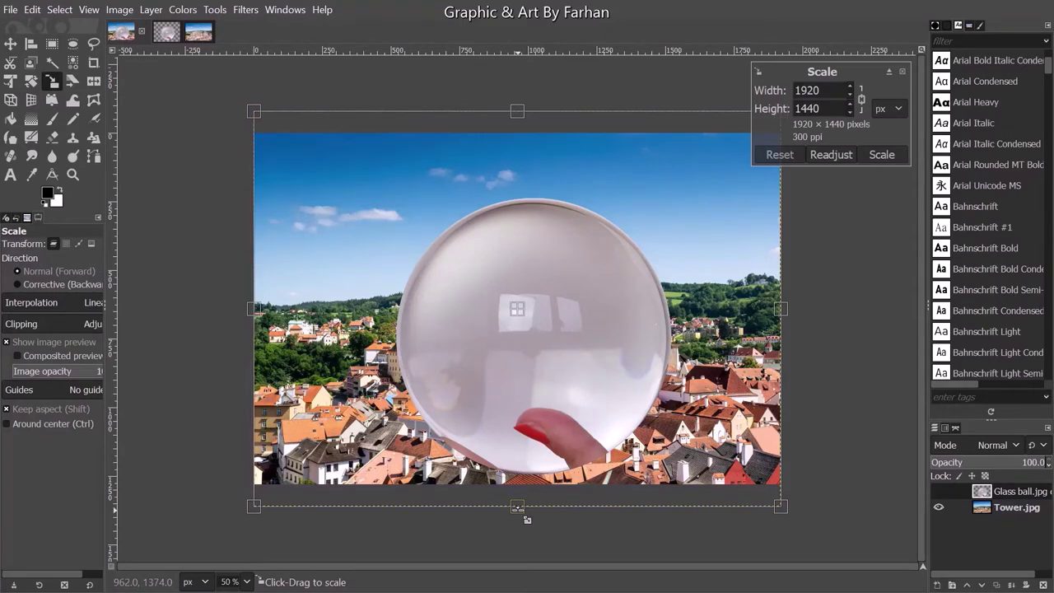
pyautogui.moveTo(527, 520); pyautogui.dragTo(321, 470)
pyautogui.click(881, 155)
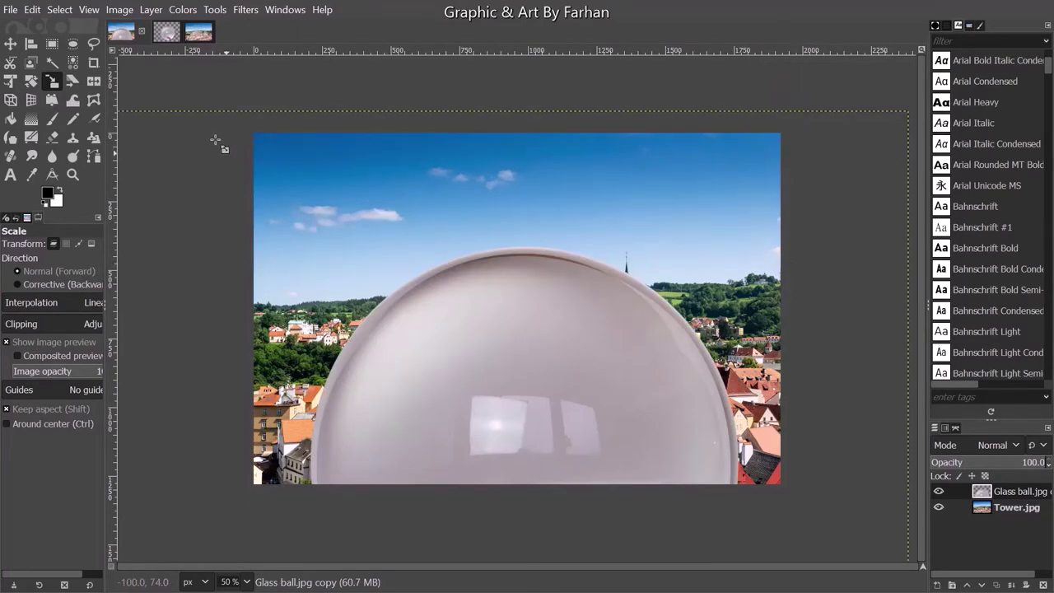
pyautogui.moveTo(797, 484); pyautogui.dragTo(745, 412)
pyautogui.click(865, 153)
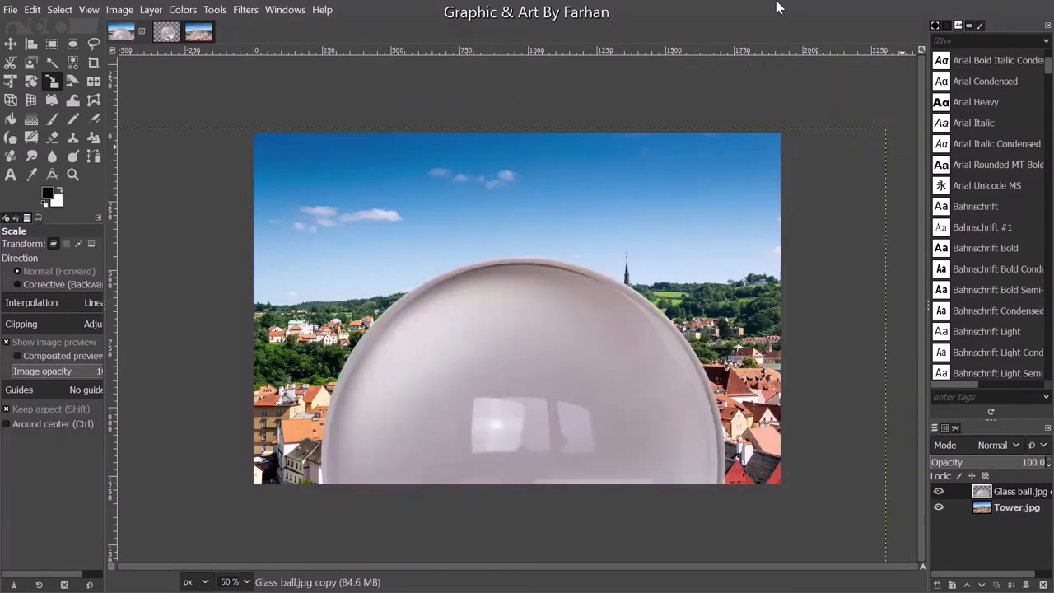
pyautogui.click(11, 44)
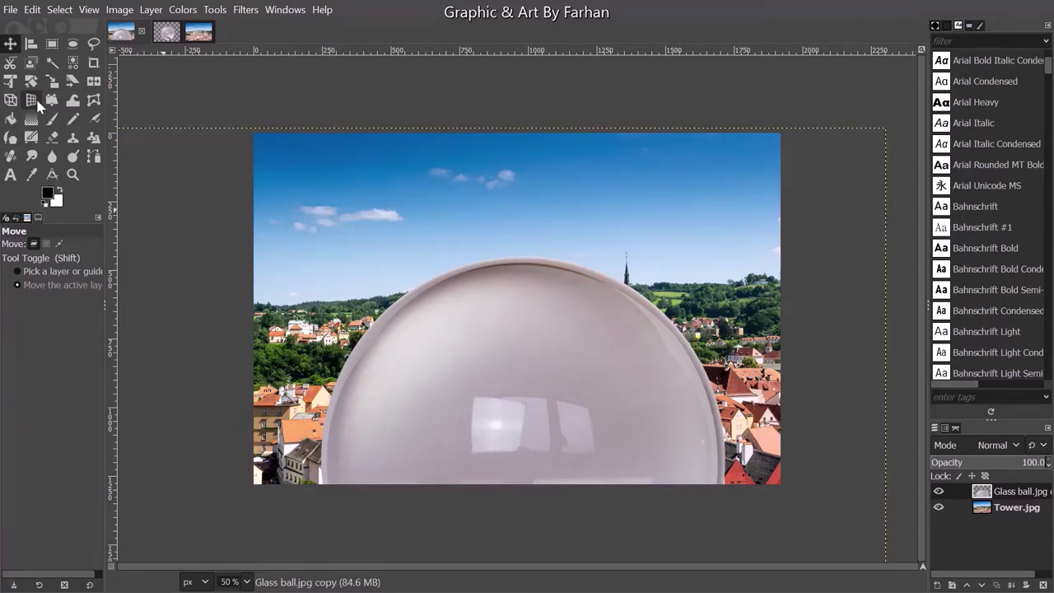
pyautogui.hotkey('ctrl', 'z')
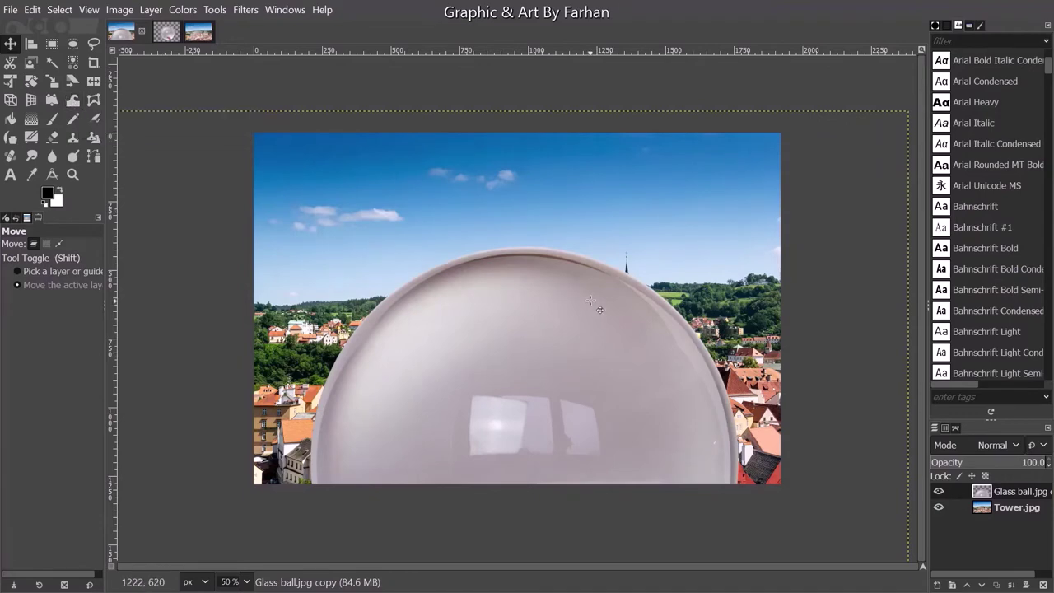
# Step: Add a white layer mask to the glass ball layer
pyautogui.rightClick(1009, 493)
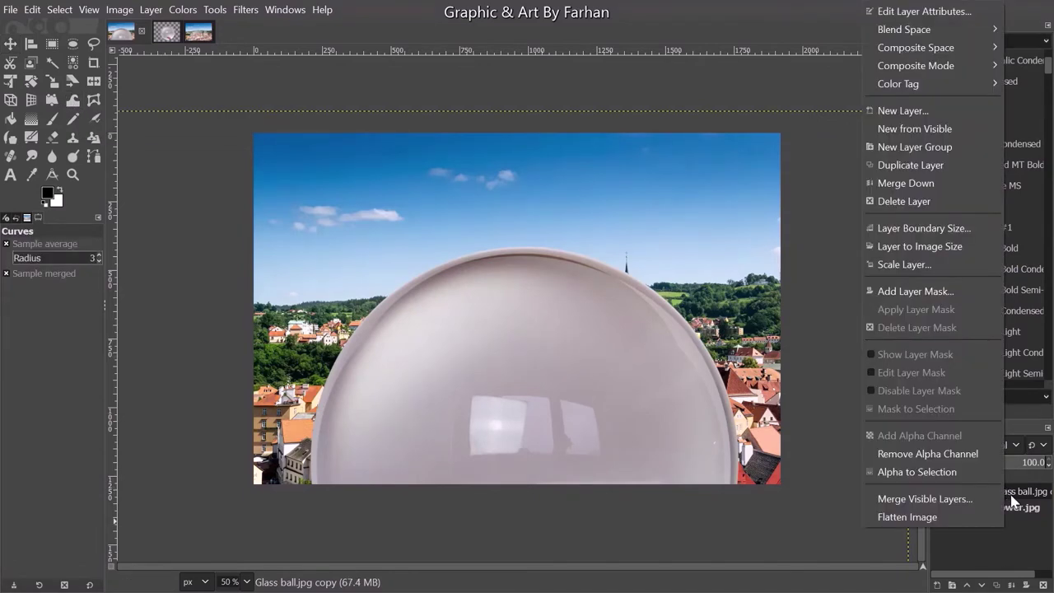
pyautogui.press('Escape')
pyautogui.rightClick(1013, 501)
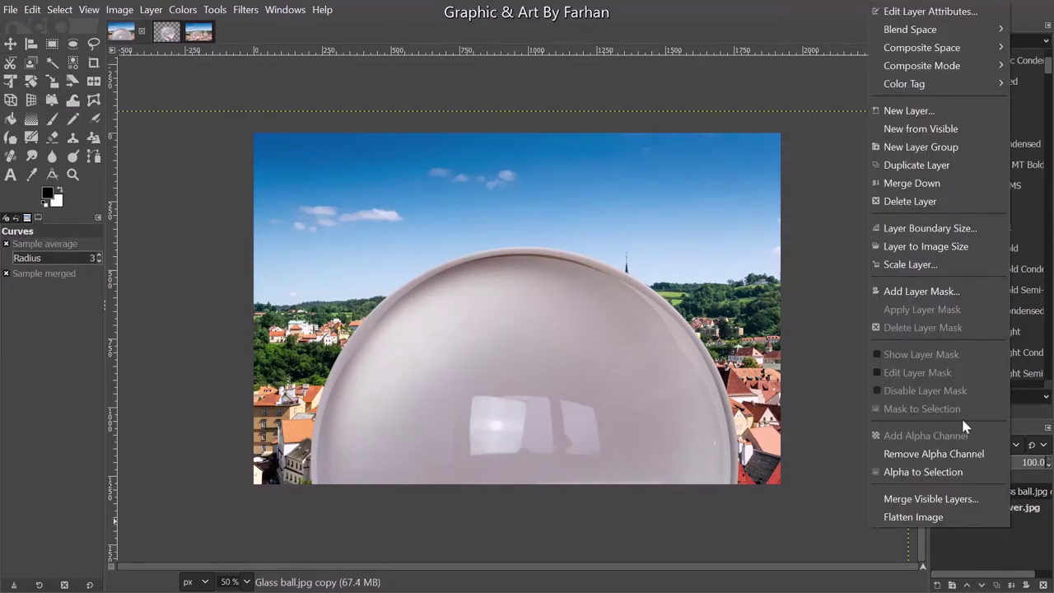
pyautogui.click(886, 290)
pyautogui.click(897, 408)
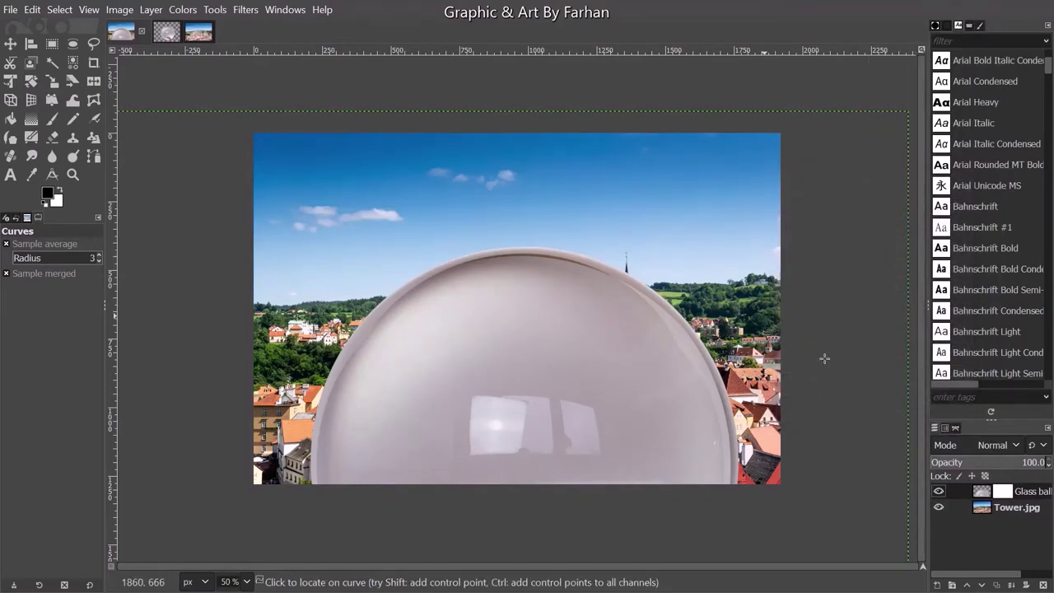
# Step: Set the glass ball layer's blend mode to Hard light
pyautogui.click(969, 445)
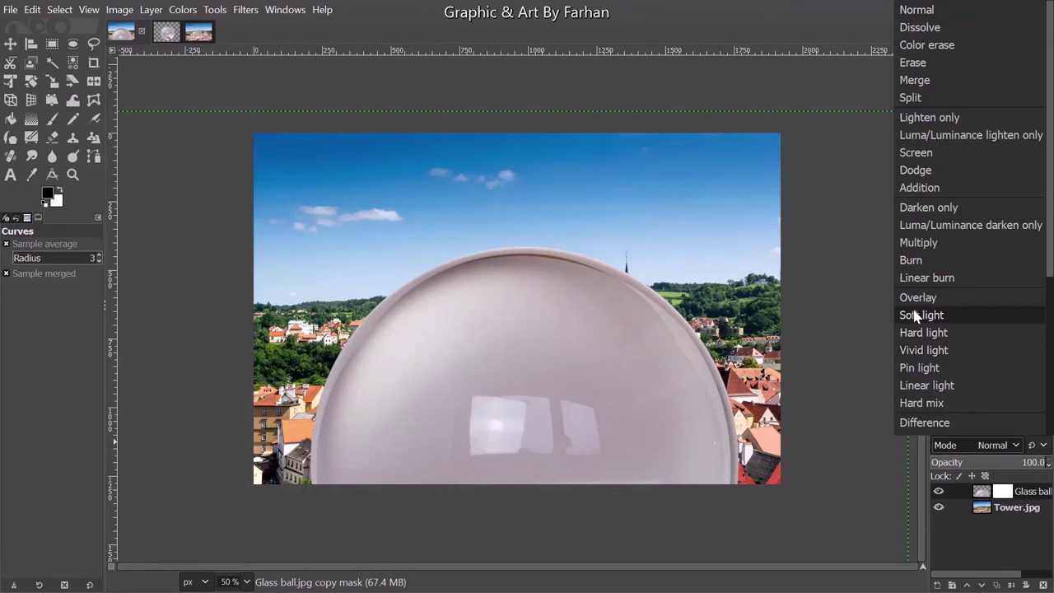
pyautogui.click(916, 316)
pyautogui.click(997, 444)
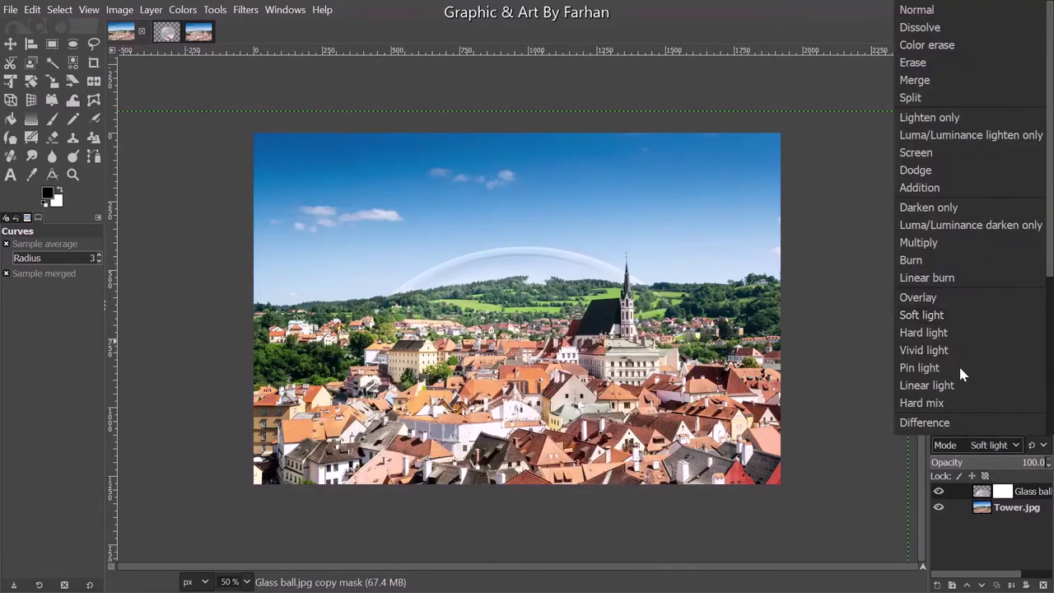
pyautogui.click(947, 332)
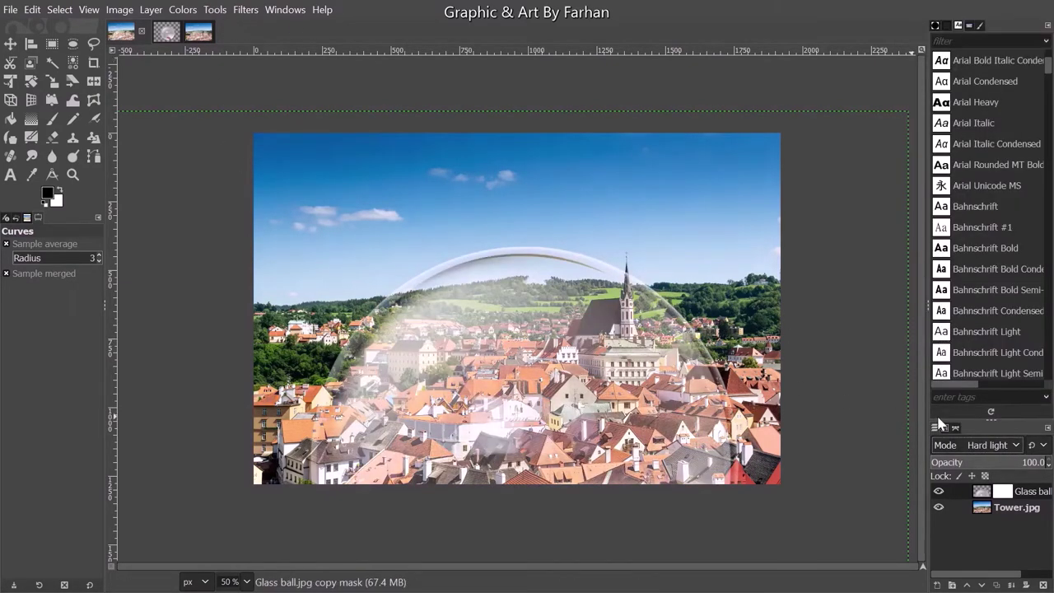
# Step: Apply Curves to the ball's mask with the black point at input 225, keeping Hard light
pyautogui.click(183, 9)
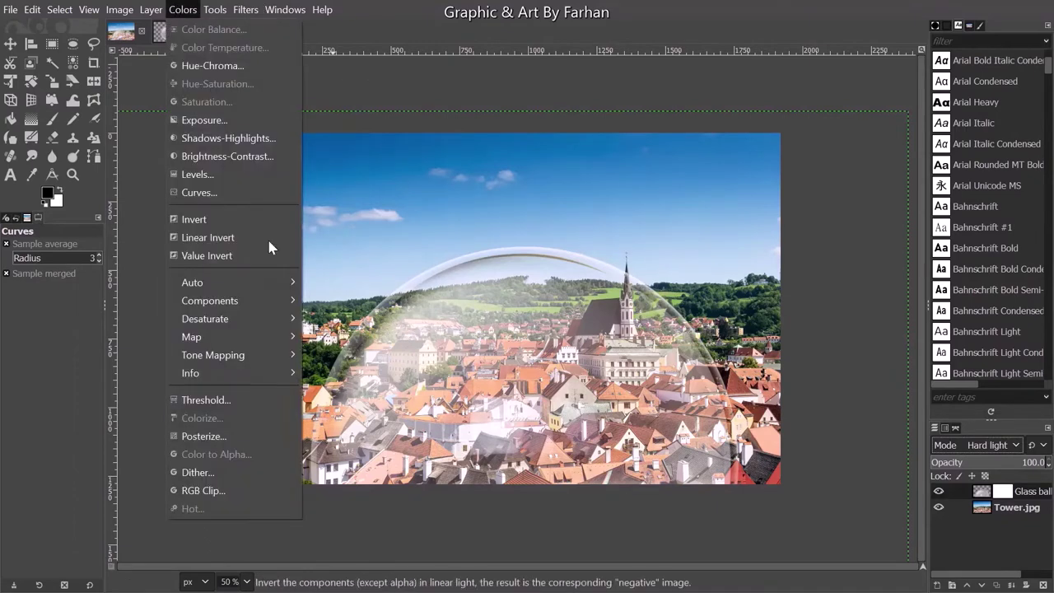
pyautogui.click(227, 196)
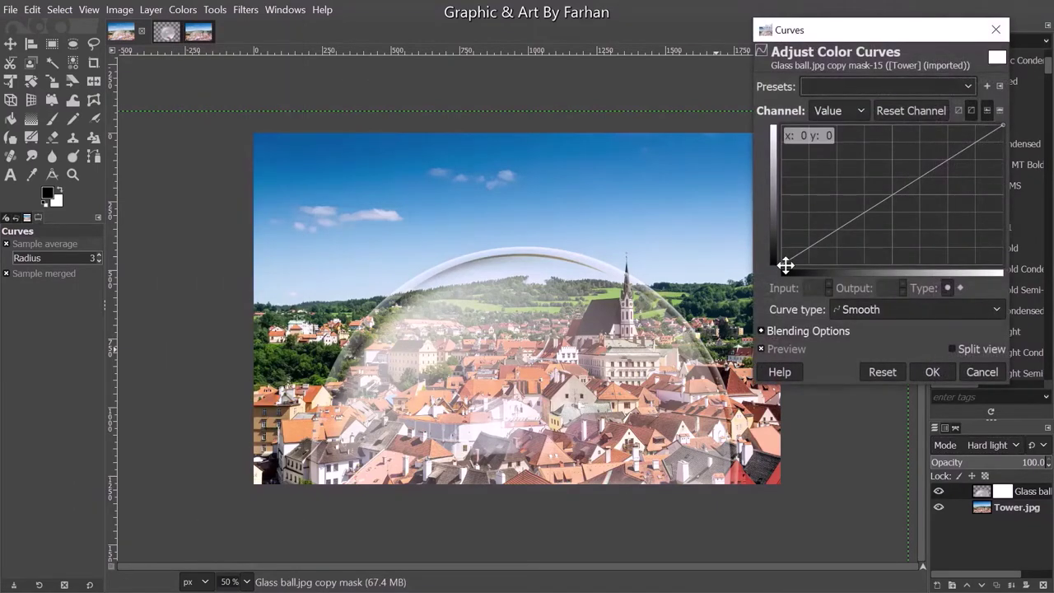
pyautogui.moveTo(785, 265); pyautogui.dragTo(940, 336)
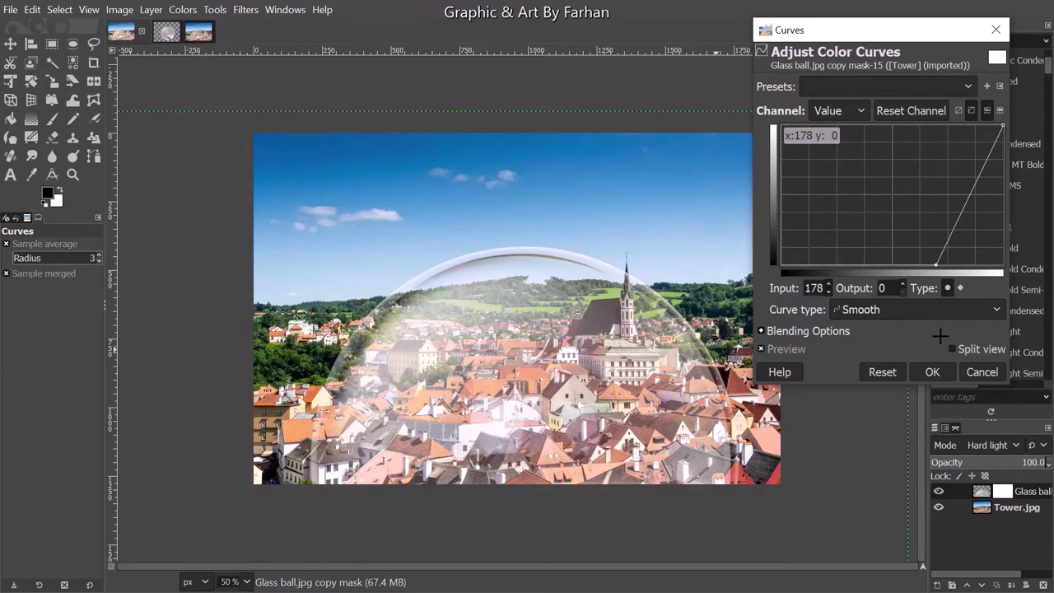
pyautogui.moveTo(936, 274); pyautogui.dragTo(978, 266)
pyautogui.click(932, 373)
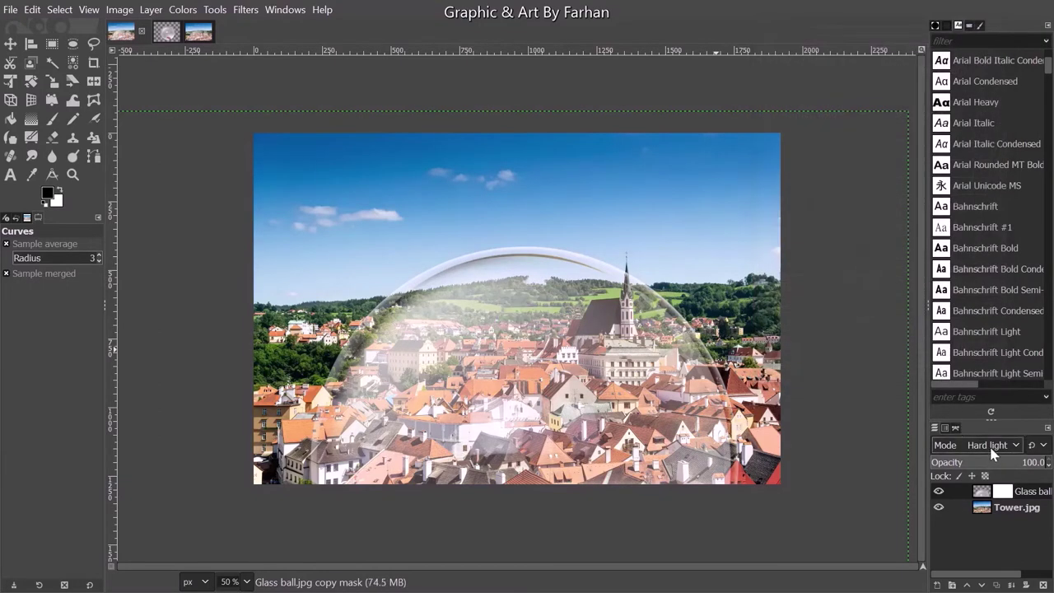
pyautogui.click(992, 449)
pyautogui.click(992, 453)
# Step: Apply the glass ball's layer mask permanently, leaving the glass ball layer active
pyautogui.rightClick(1004, 500)
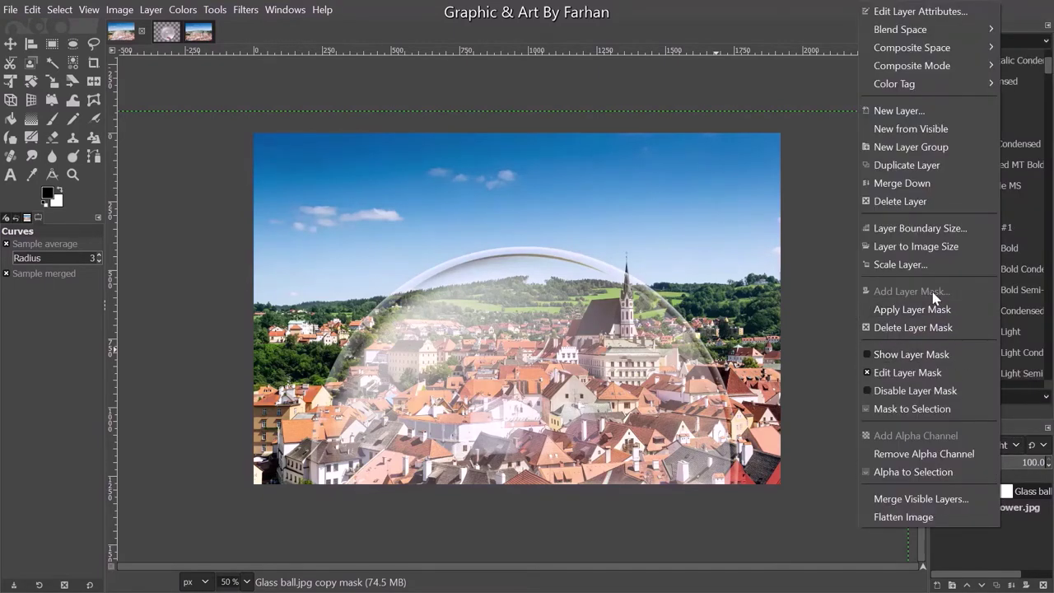
pyautogui.click(940, 312)
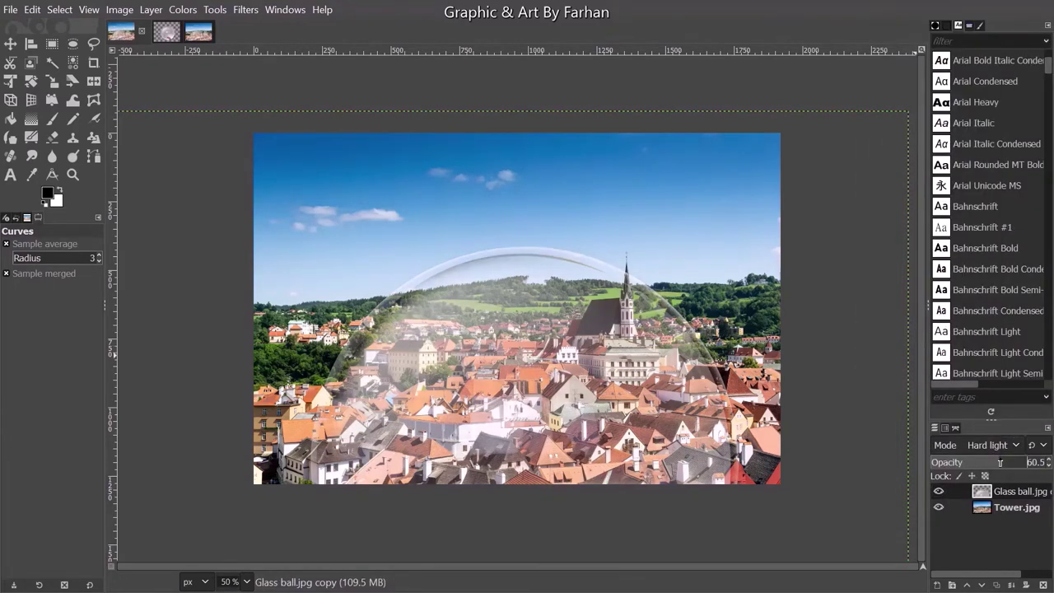
pyautogui.click(1001, 509)
pyautogui.click(1015, 492)
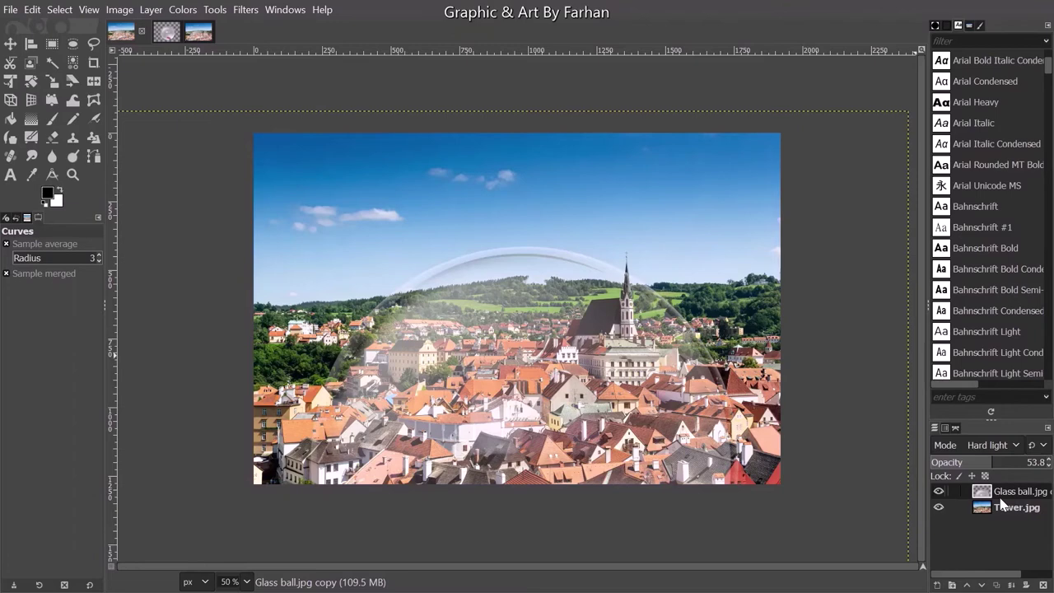
pyautogui.click(1003, 507)
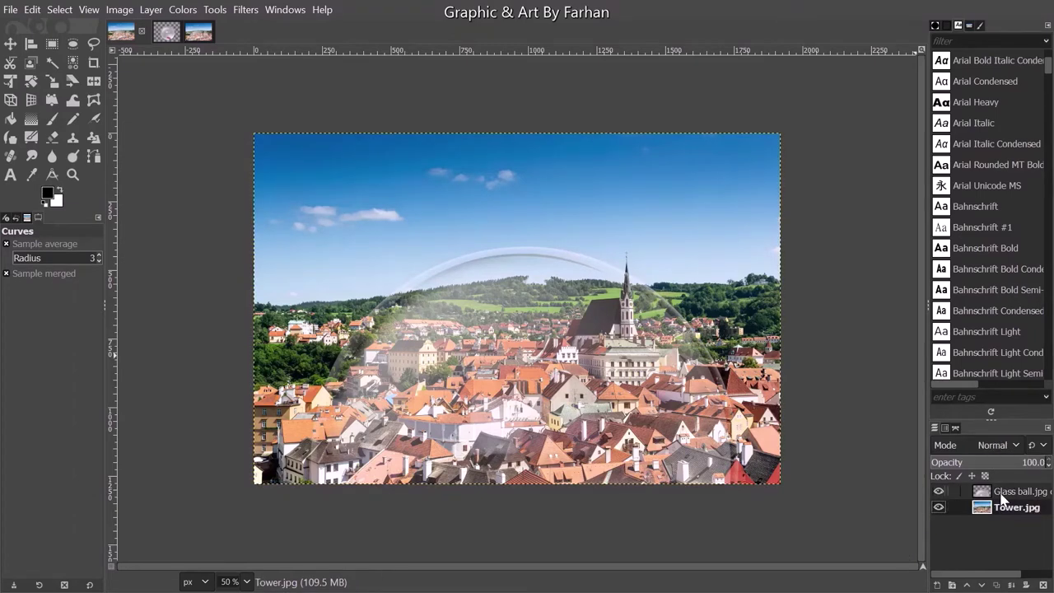
pyautogui.click(1000, 494)
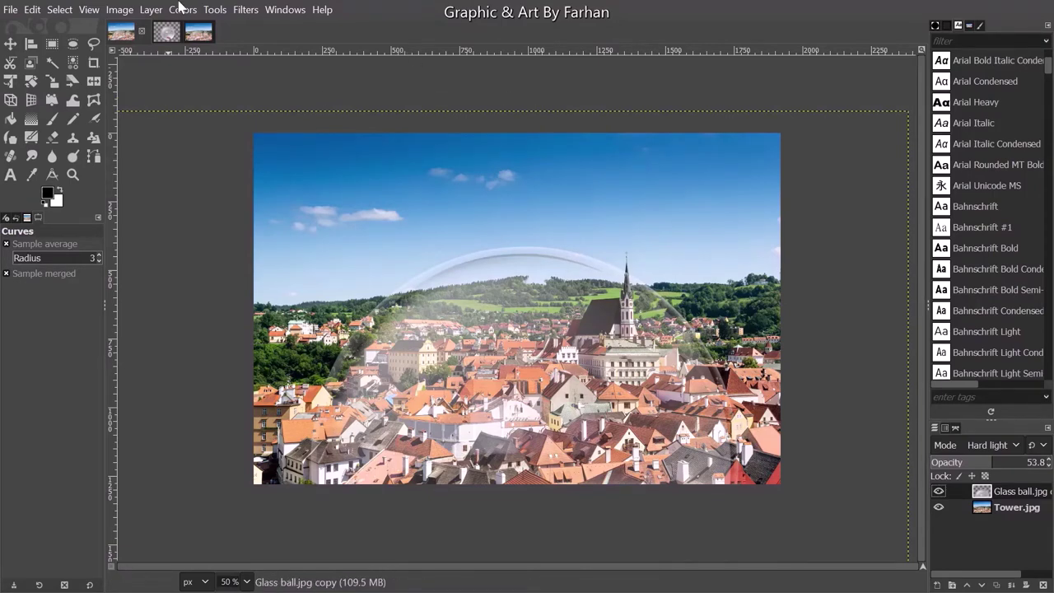
# Step: Set the glass ball's Color Temperature to 6031.5 original and 5580.4 intended
pyautogui.click(183, 9)
pyautogui.click(217, 45)
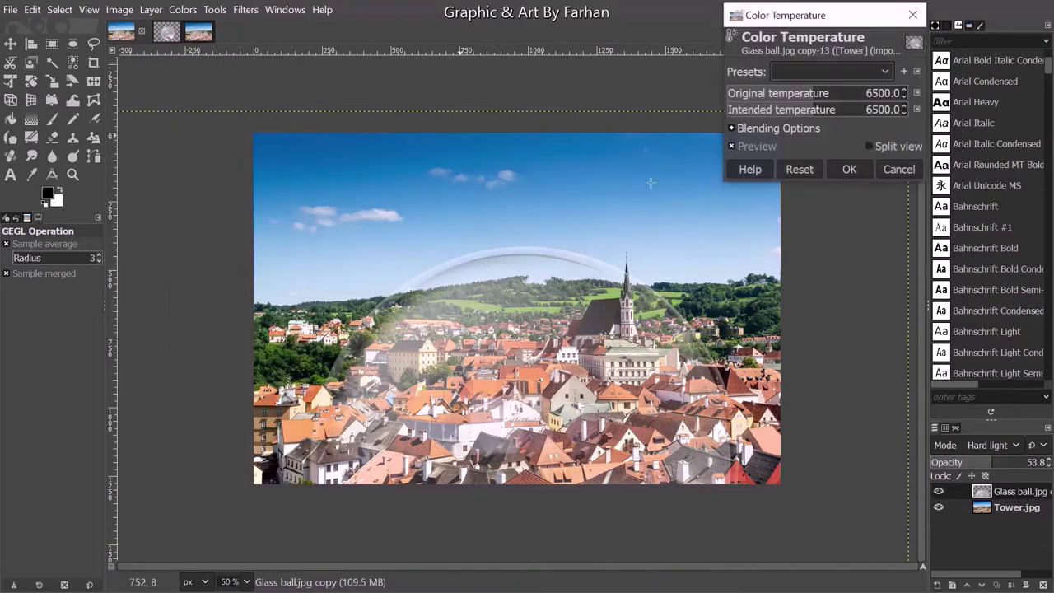
pyautogui.moveTo(810, 97); pyautogui.dragTo(807, 97)
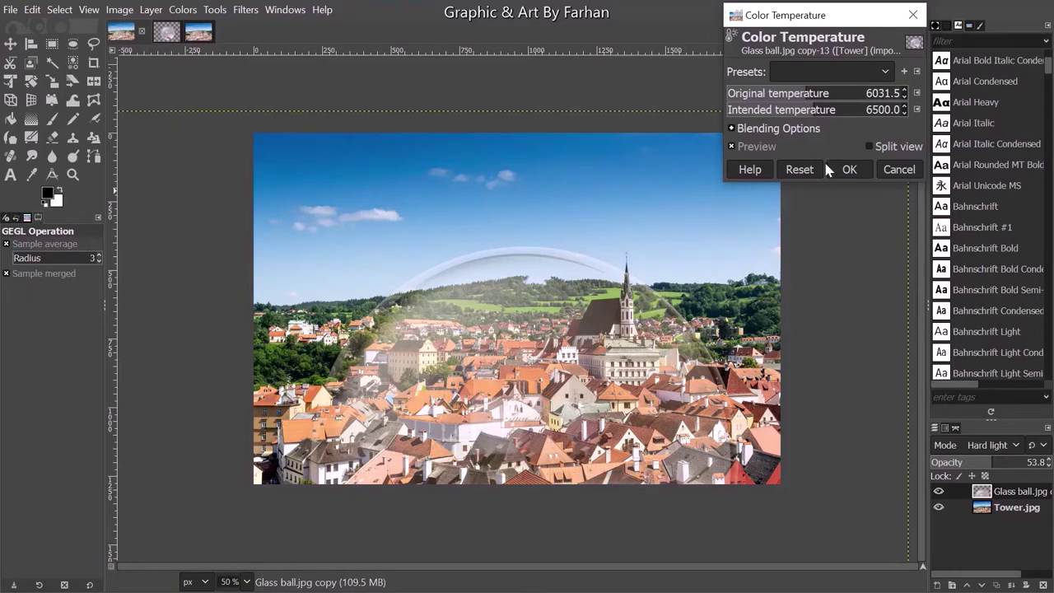
pyautogui.moveTo(814, 113); pyautogui.dragTo(798, 113)
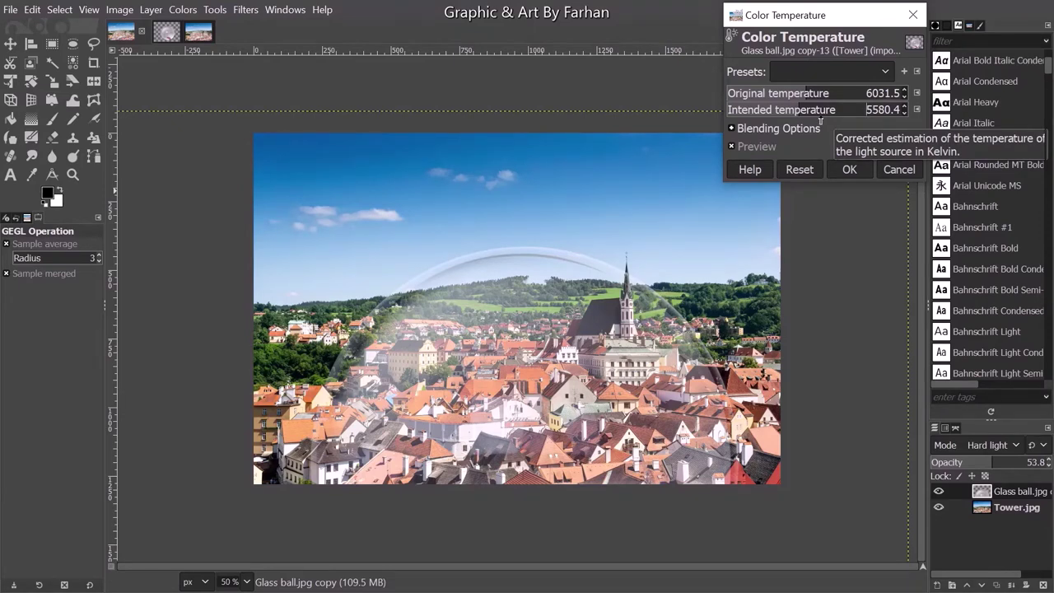
# Step: Confirm the temperature change, convert the glass ball's alpha to a selection, and activate Tower.jpg
pyautogui.click(851, 169)
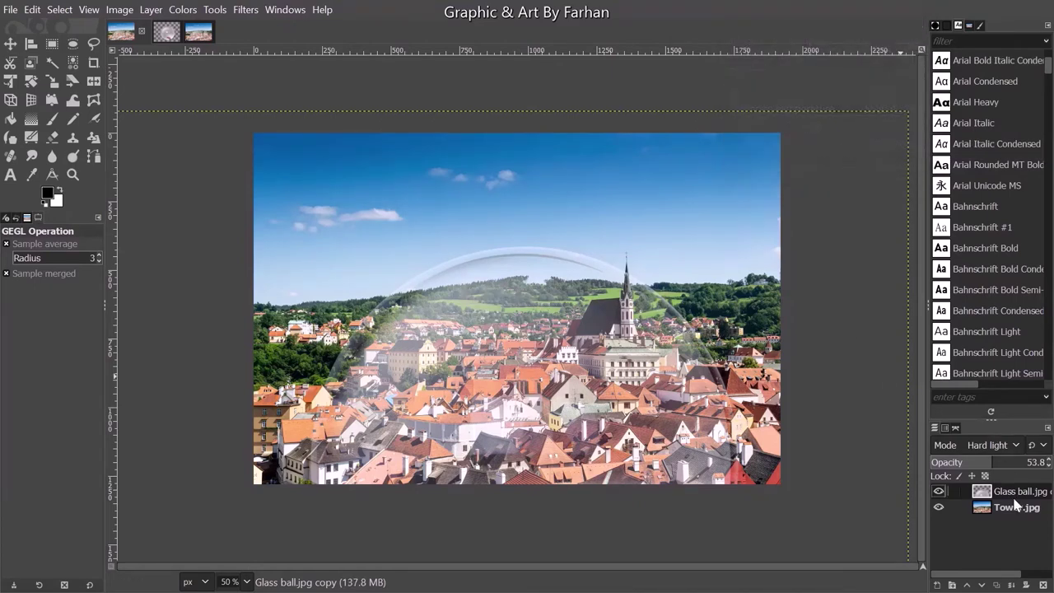
pyautogui.rightClick(1007, 497)
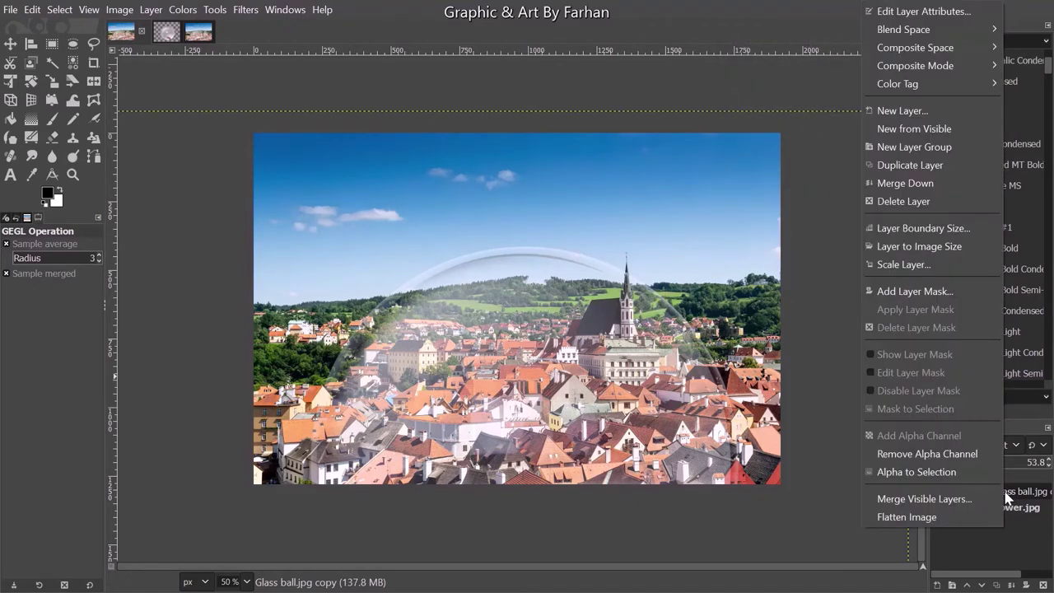
pyautogui.click(963, 470)
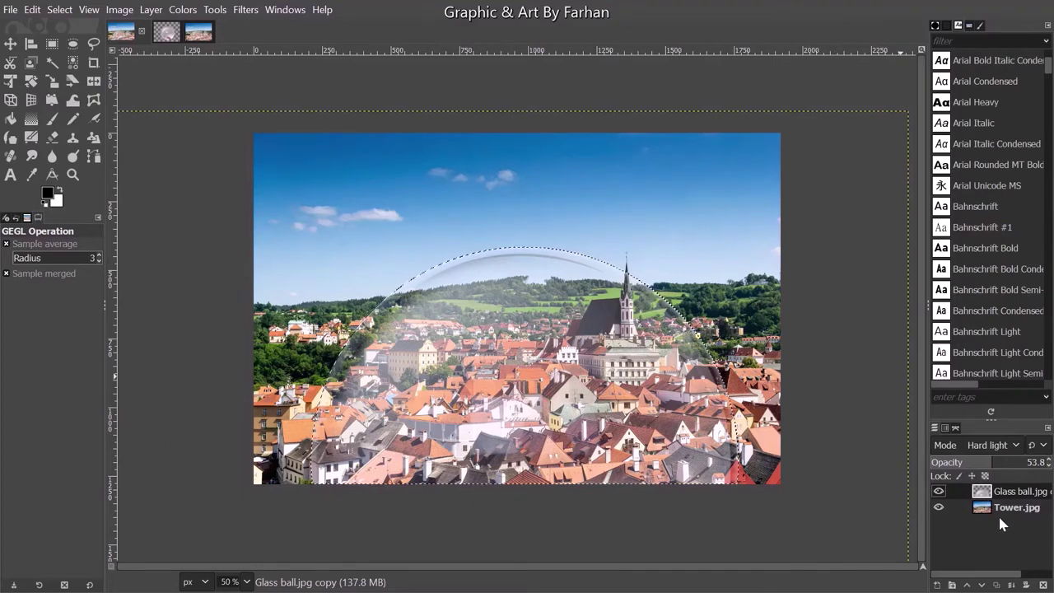
pyautogui.click(996, 511)
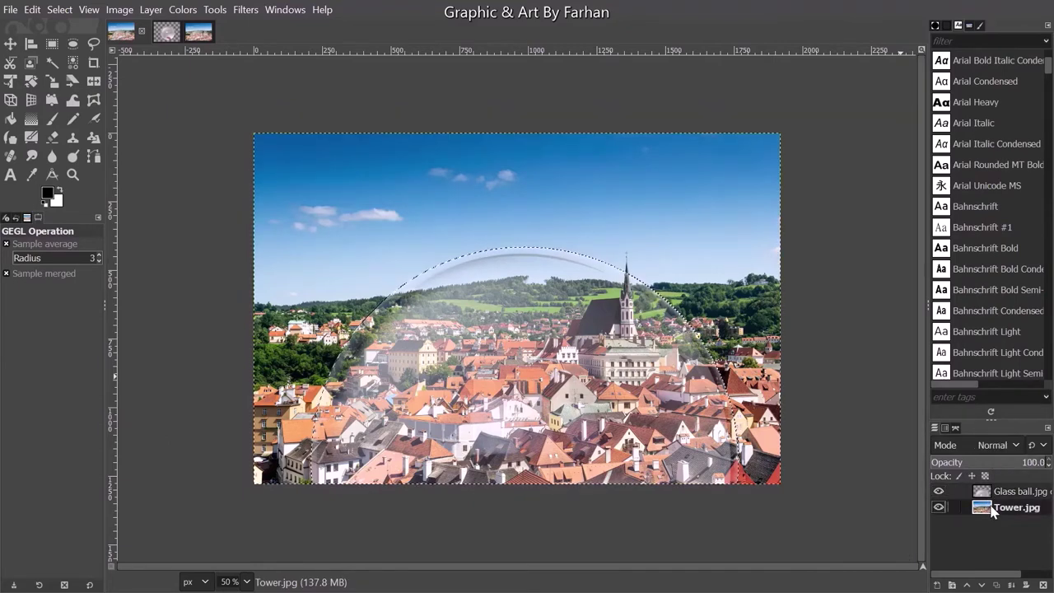
# Step: Spherize the town inside the glass-ball selection with curvature 0.506 and amount 1.000
pyautogui.click(239, 13)
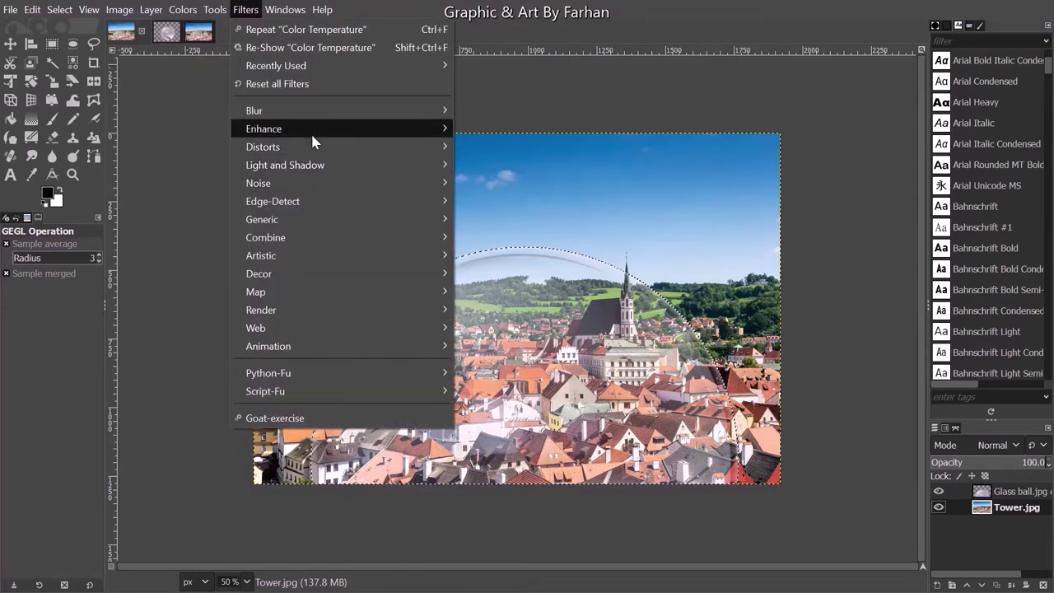
pyautogui.moveTo(320, 148)
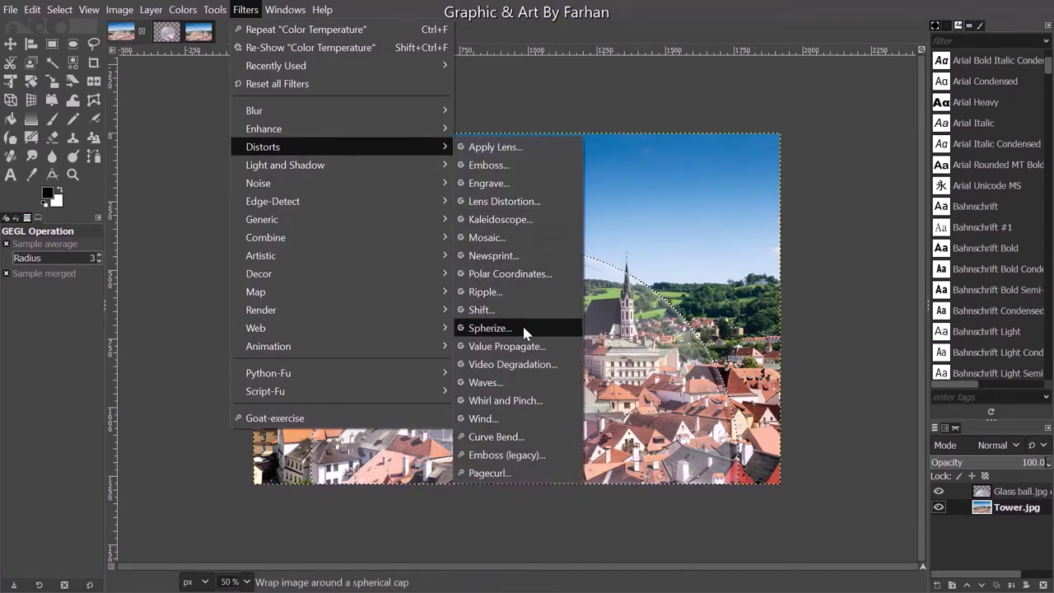
pyautogui.click(490, 328)
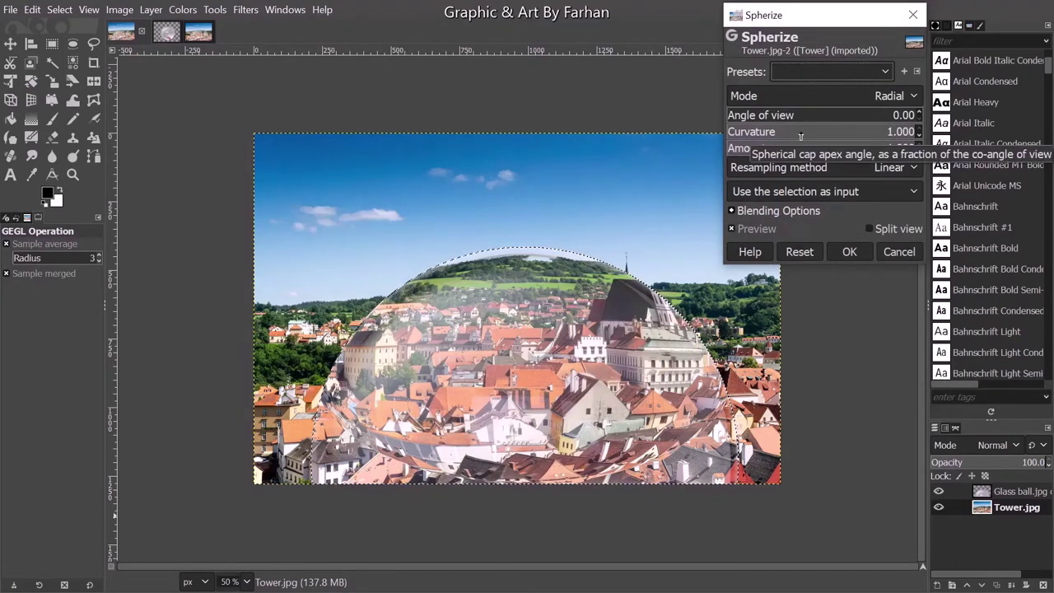
pyautogui.click(888, 134)
pyautogui.moveTo(888, 133); pyautogui.dragTo(827, 131)
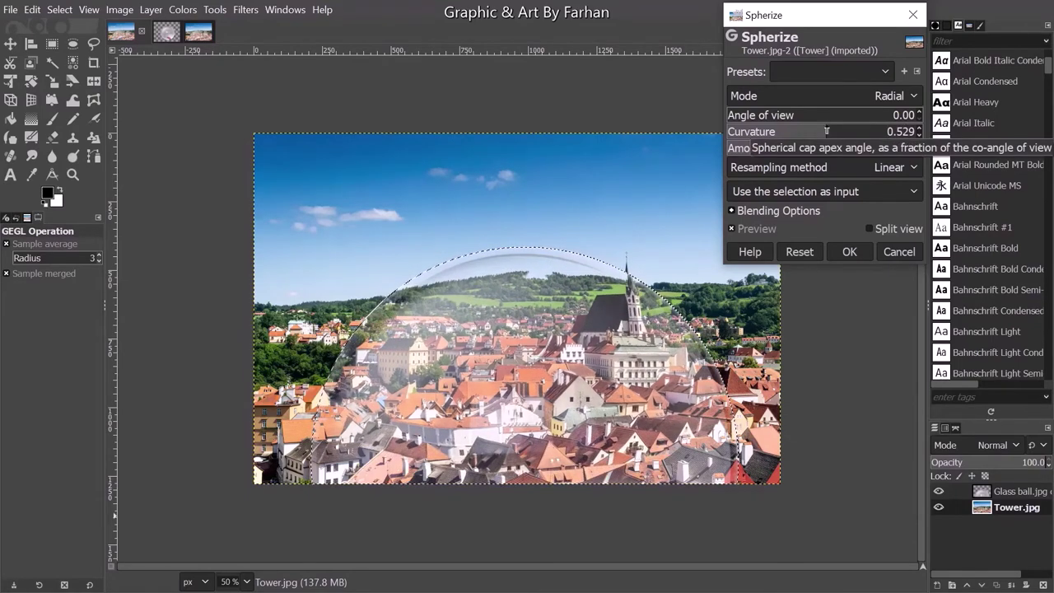
pyautogui.moveTo(827, 131)
pyautogui.mouseDown()
pyautogui.moveTo(812, 131)
pyautogui.moveTo(847, 131)
pyautogui.moveTo(817, 128)
pyautogui.mouseUp()
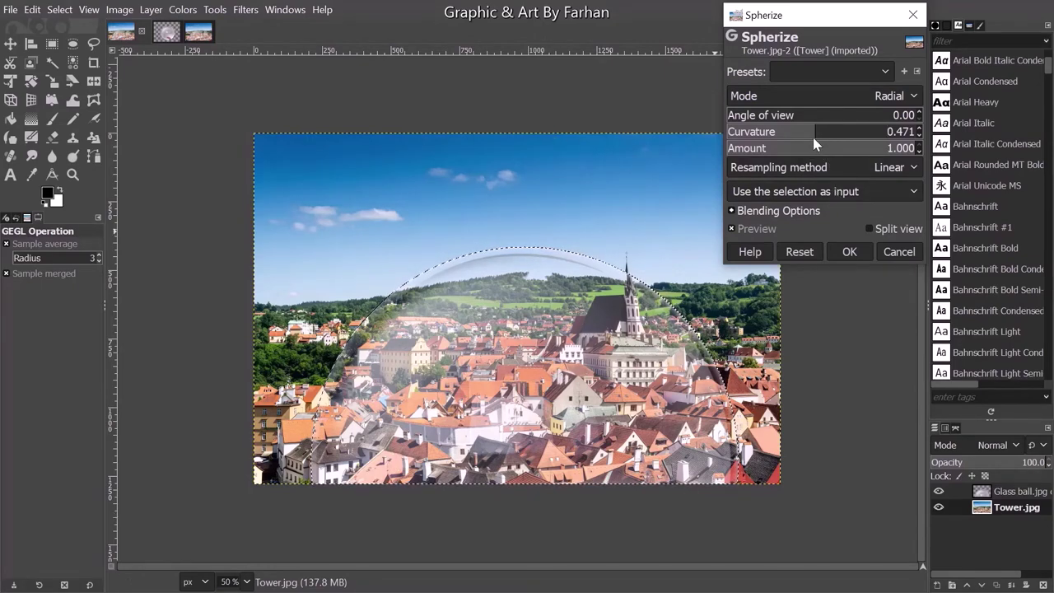
pyautogui.click(812, 136)
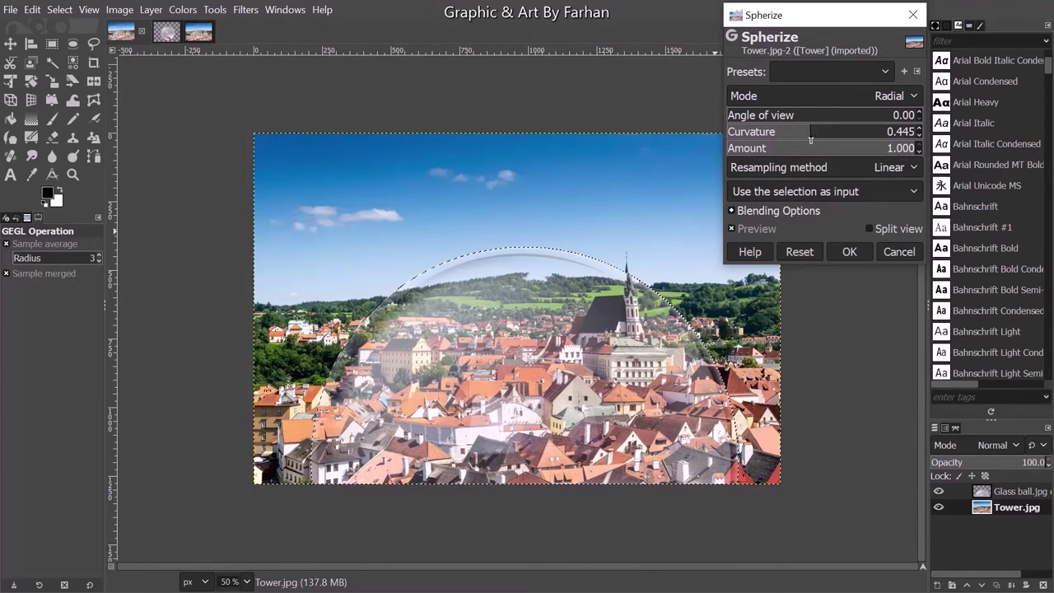
pyautogui.moveTo(811, 138)
pyautogui.mouseDown()
pyautogui.moveTo(837, 132)
pyautogui.moveTo(823, 129)
pyautogui.mouseUp()
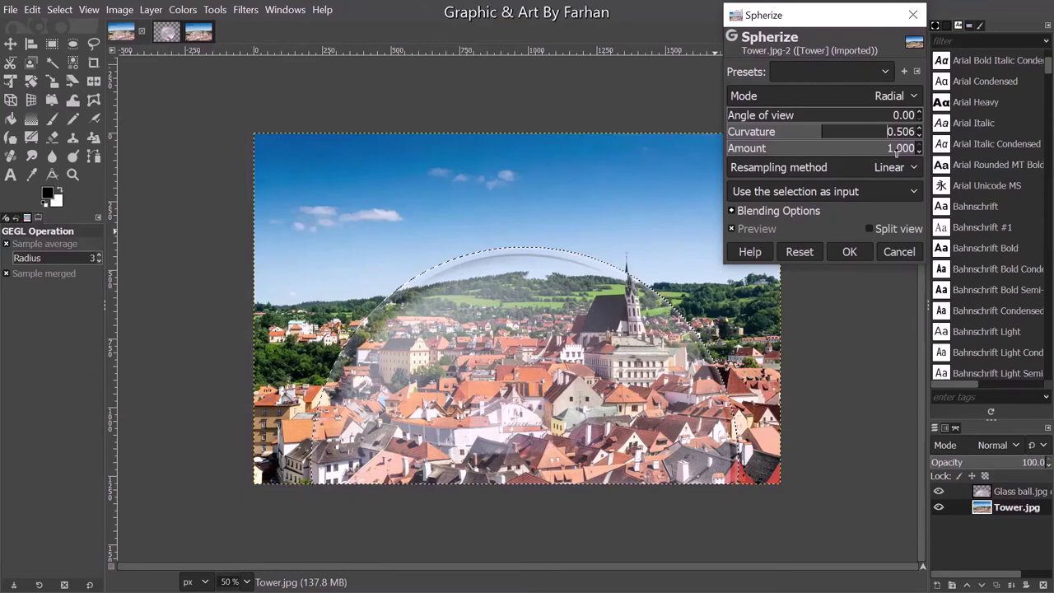
pyautogui.click(848, 253)
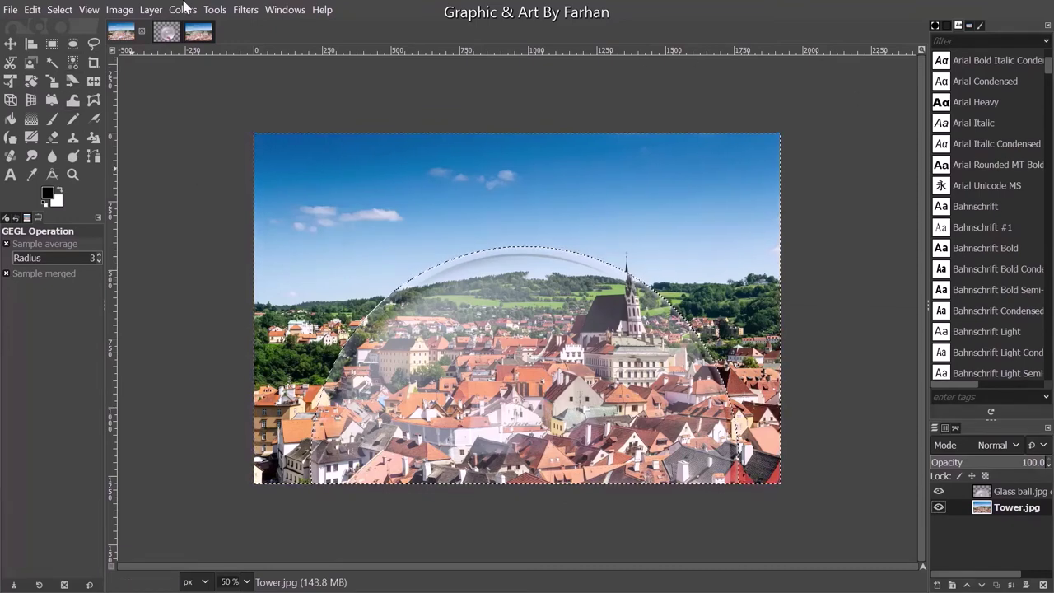
# Step: Compare with the blurred reference image, then bring up Gaussian Blur on Tower.jpg
pyautogui.click(200, 31)
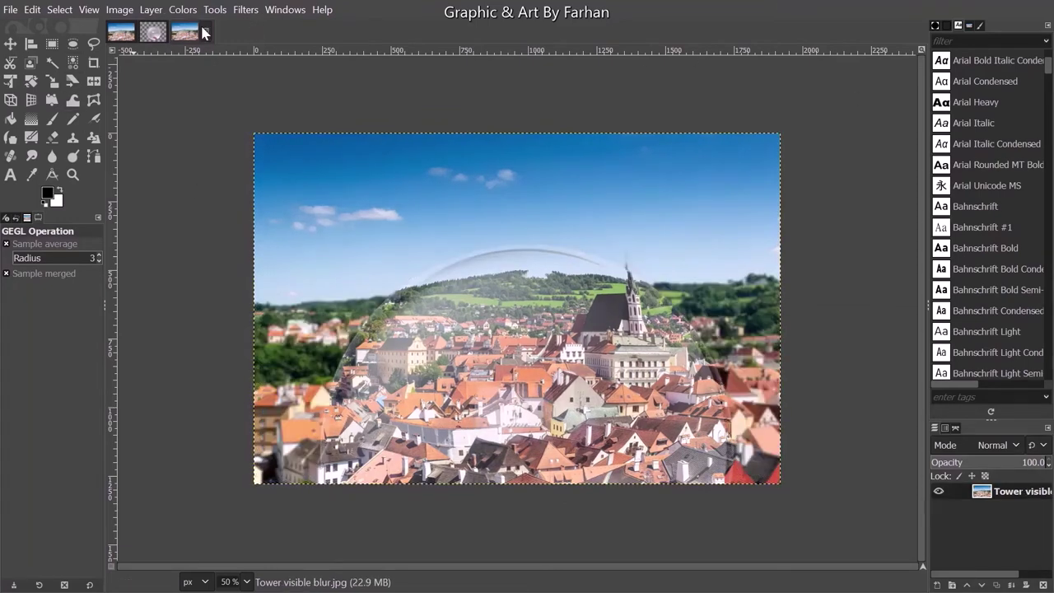
pyautogui.click(130, 36)
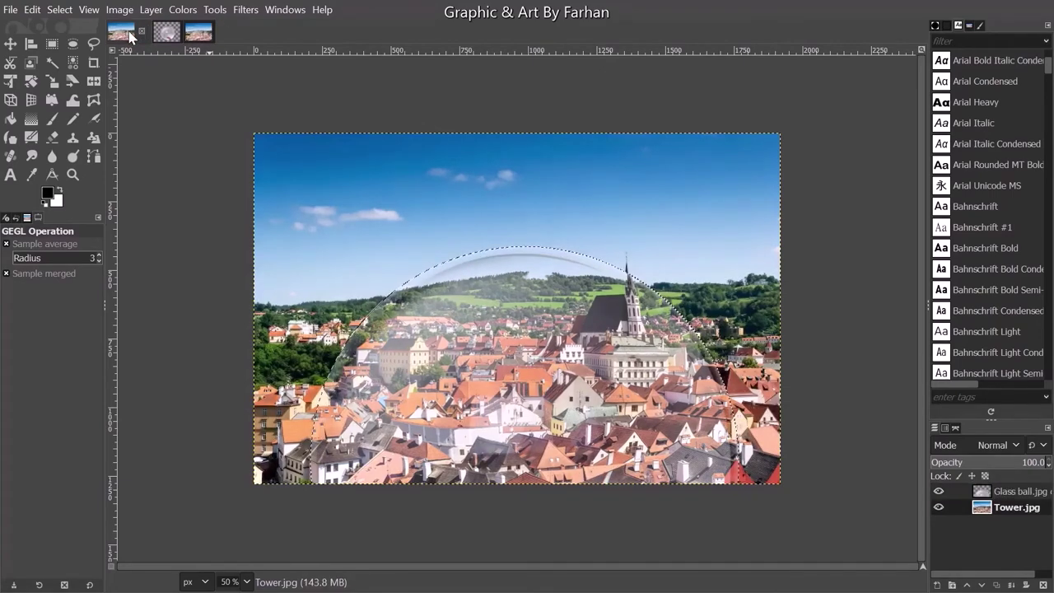
pyautogui.click(254, 12)
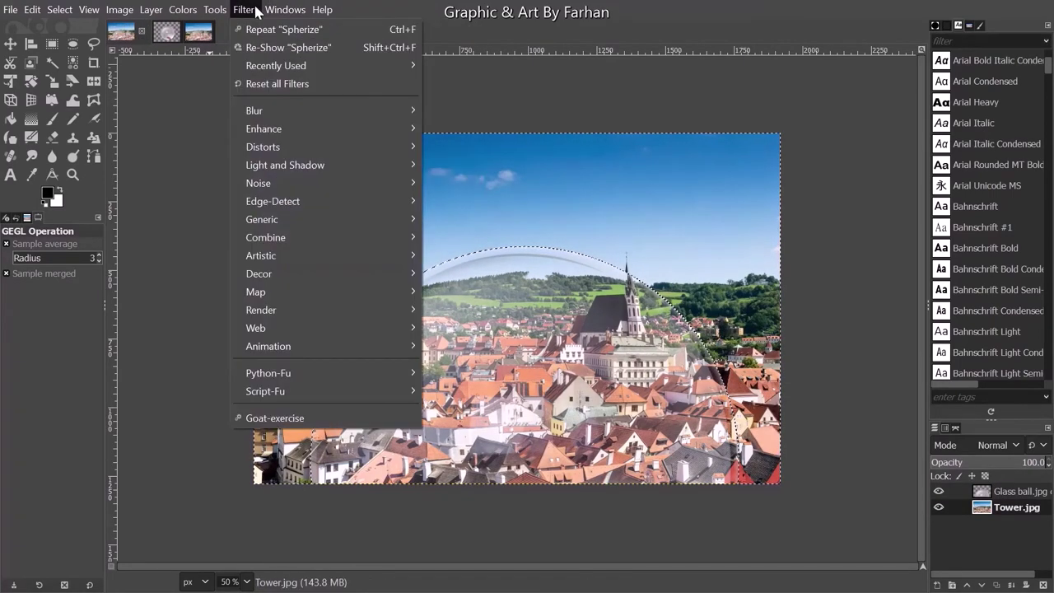
pyautogui.moveTo(285, 110)
pyautogui.click(501, 135)
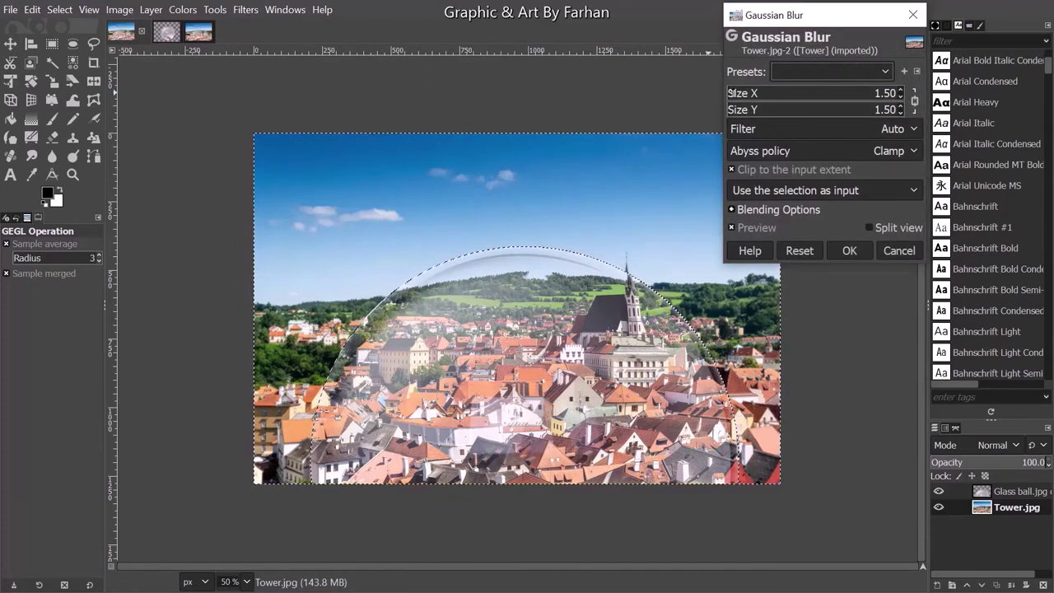
# Step: Apply a Gaussian blur of size 5.00 to the town outside the glass ball
pyautogui.scroll(5, 730, 93)
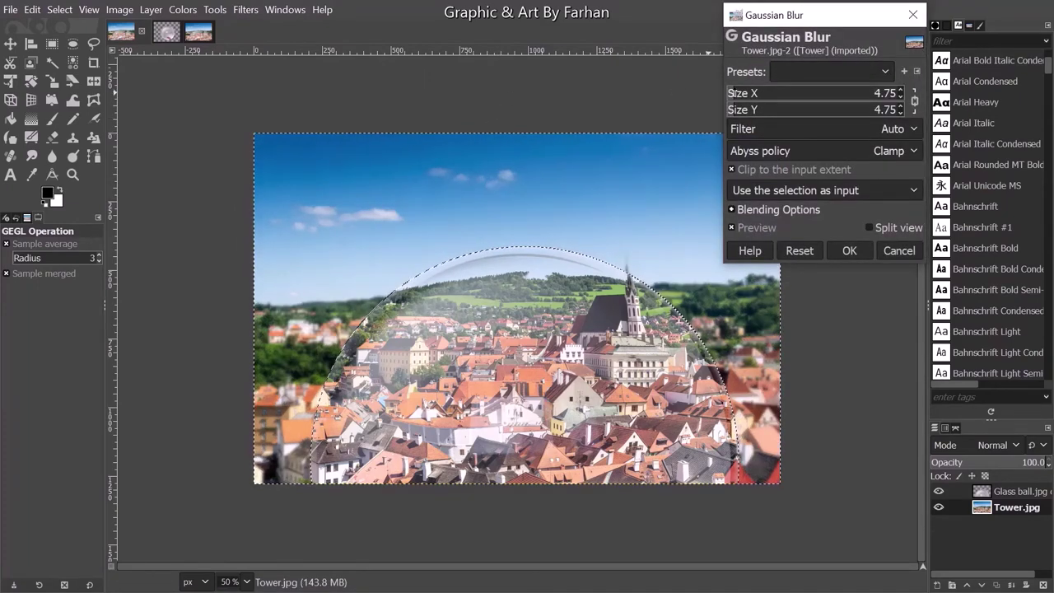
pyautogui.scroll(7, 733, 93)
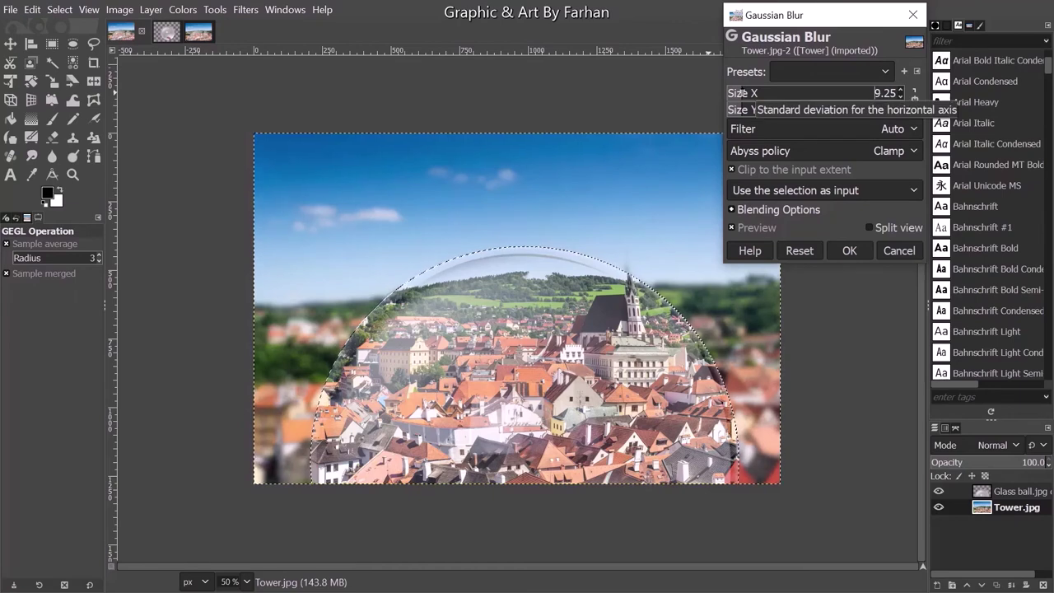
pyautogui.scroll(-8, 732, 93)
pyautogui.scroll(3, 730, 93)
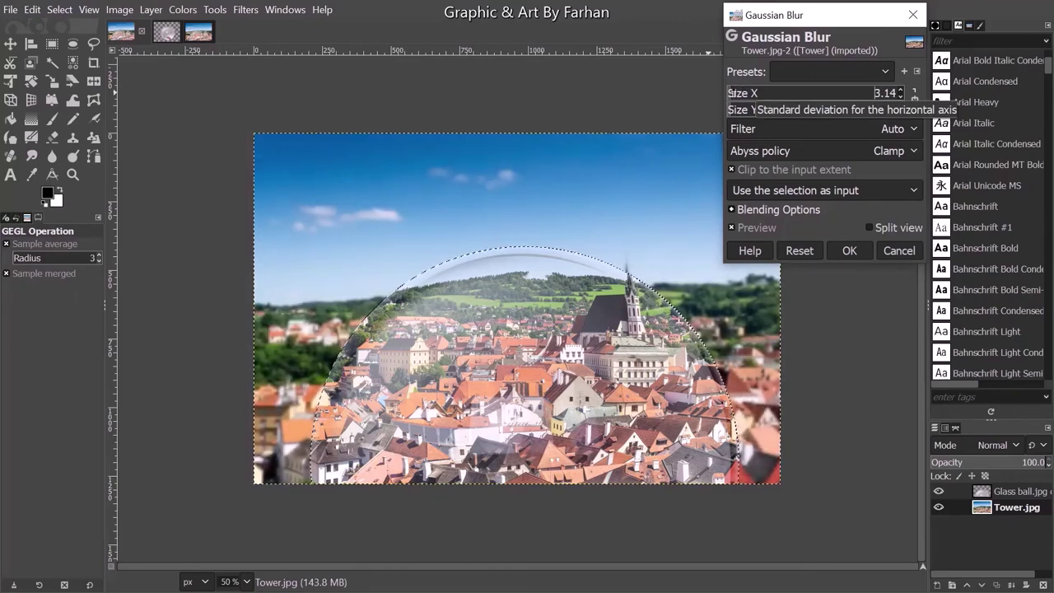
pyautogui.scroll(2, 732, 93)
pyautogui.scroll(-6, 807, 93)
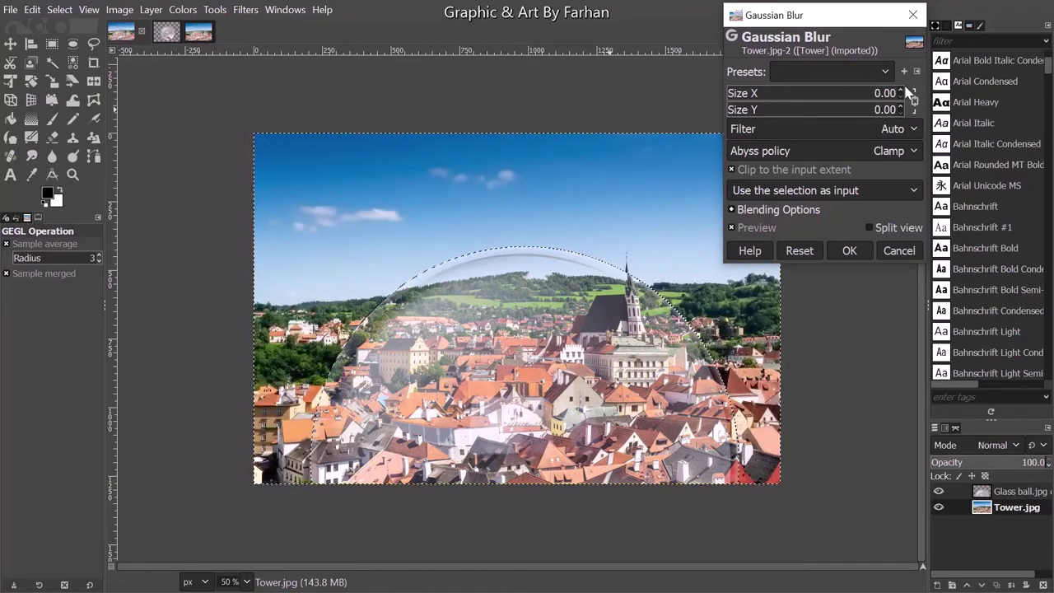
pyautogui.click(905, 90)
pyautogui.click(905, 91)
pyautogui.click(905, 91)
pyautogui.click(905, 90)
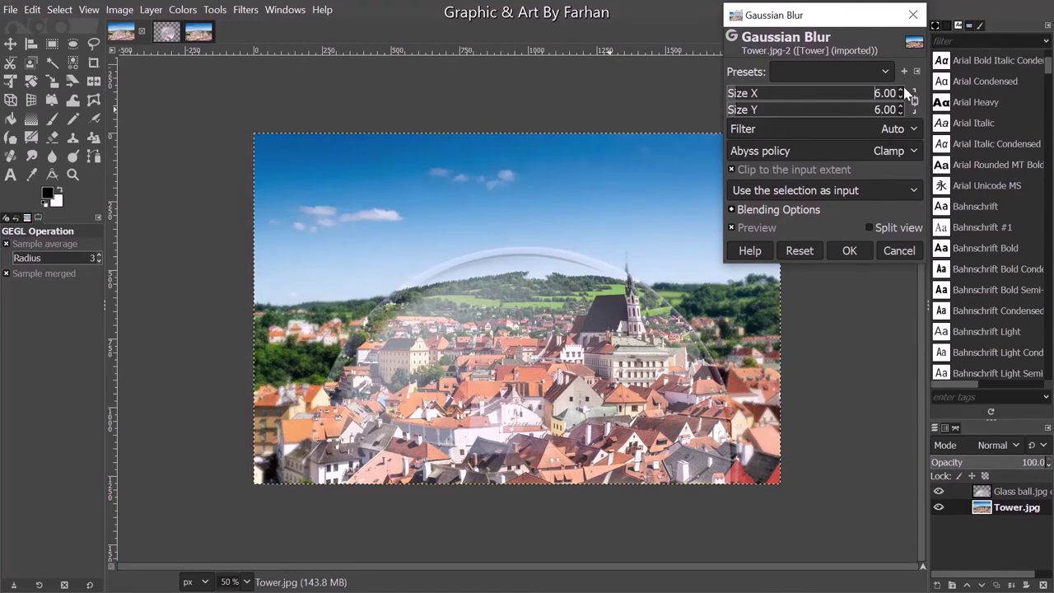
pyautogui.click(906, 91)
pyautogui.click(902, 97)
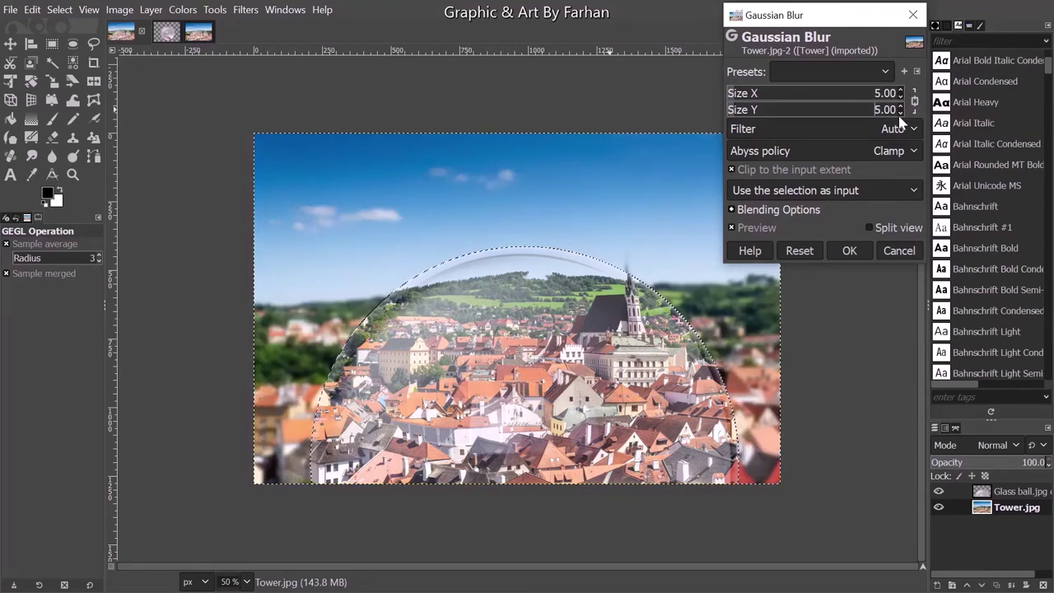
pyautogui.click(852, 251)
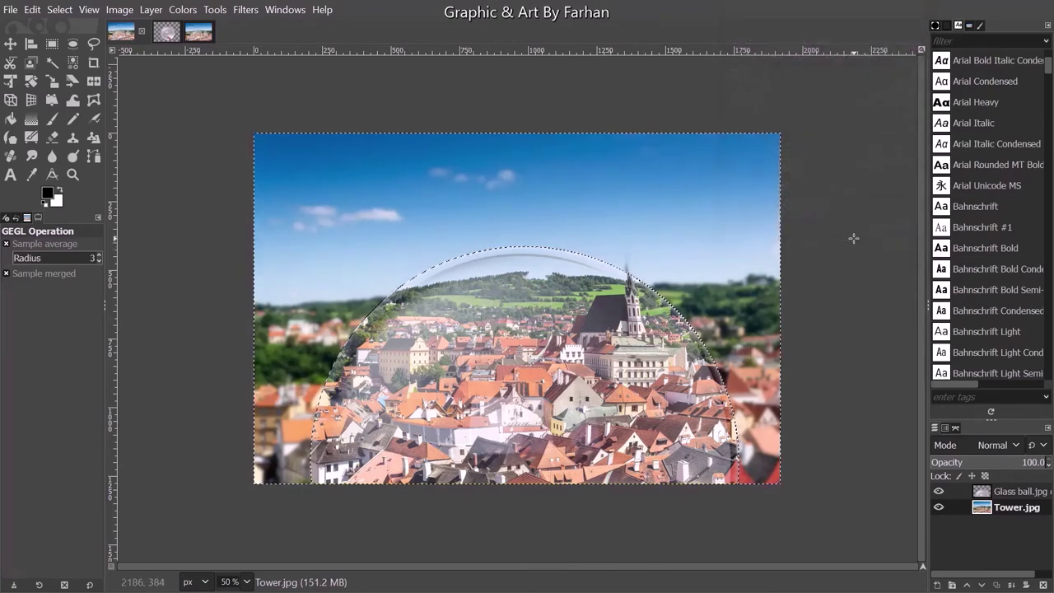
# Step: Clear the selection and raise the Glass ball layer's opacity from 53.8 to 62.9
pyautogui.hotkey('ctrl', 'shift', 'a')
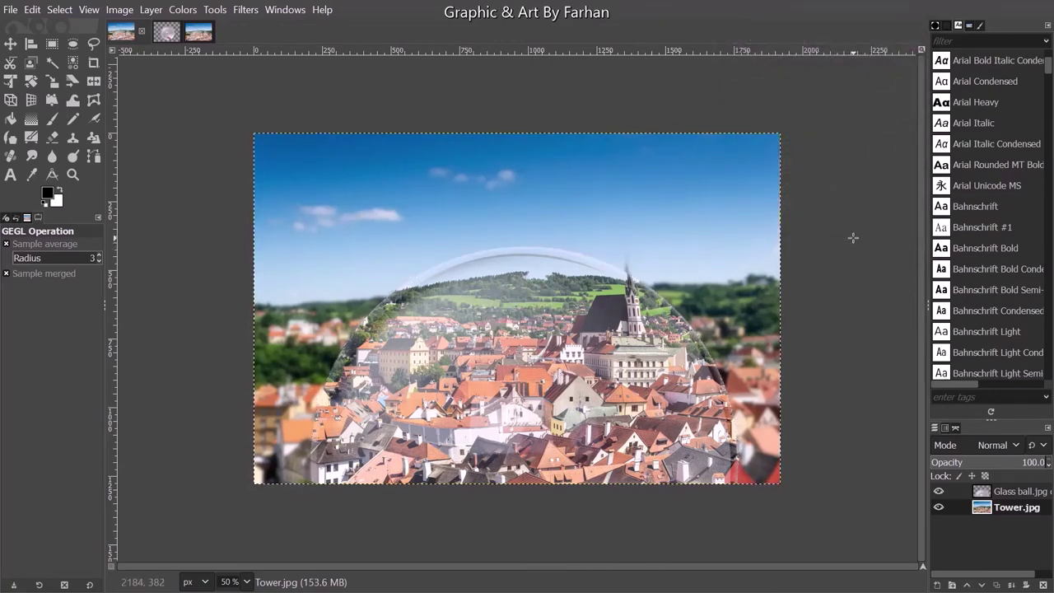
pyautogui.click(1001, 492)
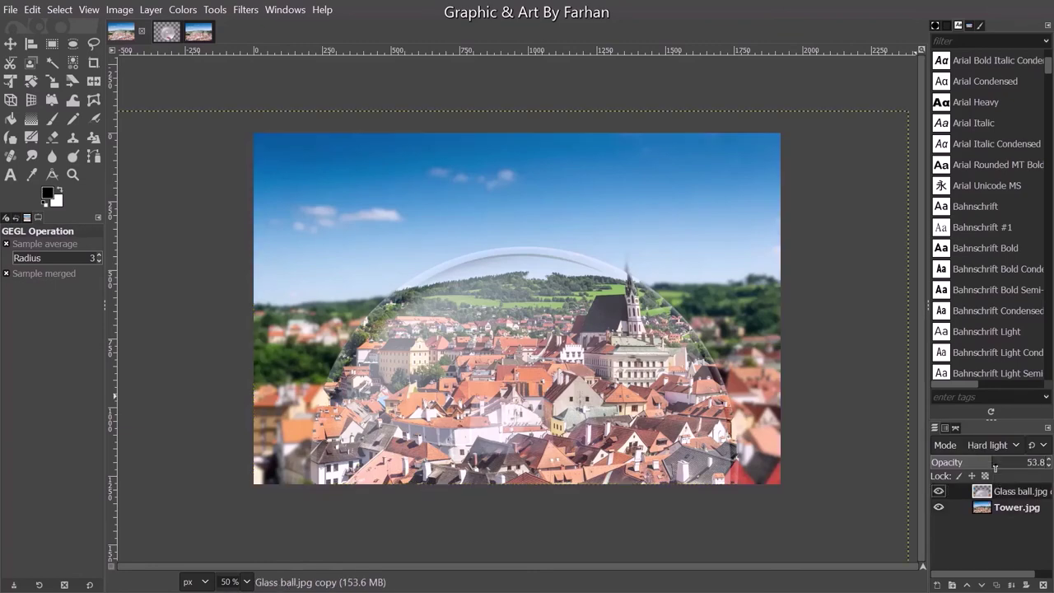
pyautogui.moveTo(997, 462); pyautogui.dragTo(1005, 463)
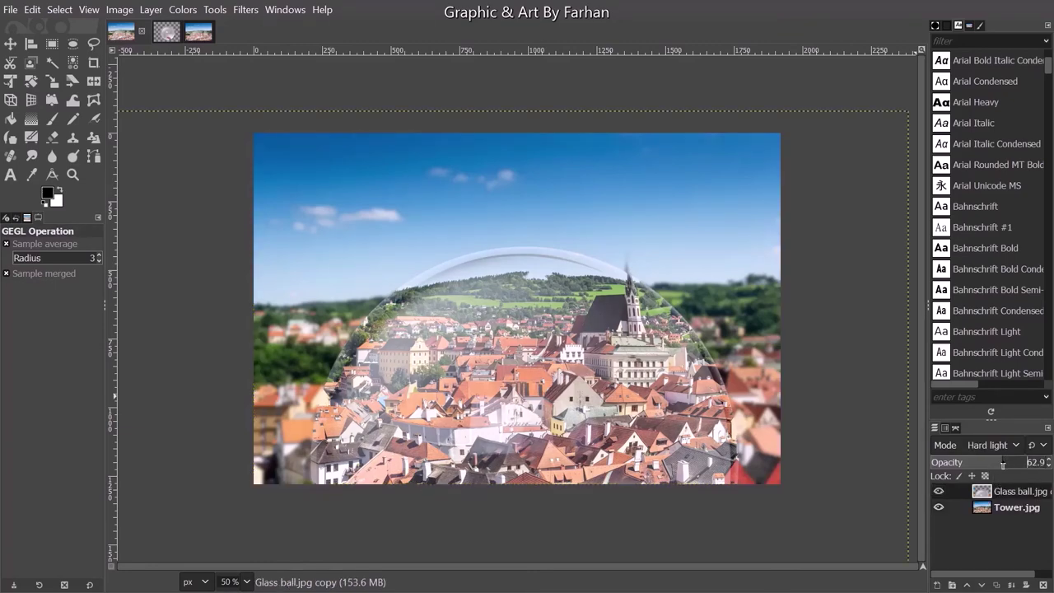
pyautogui.click(1006, 509)
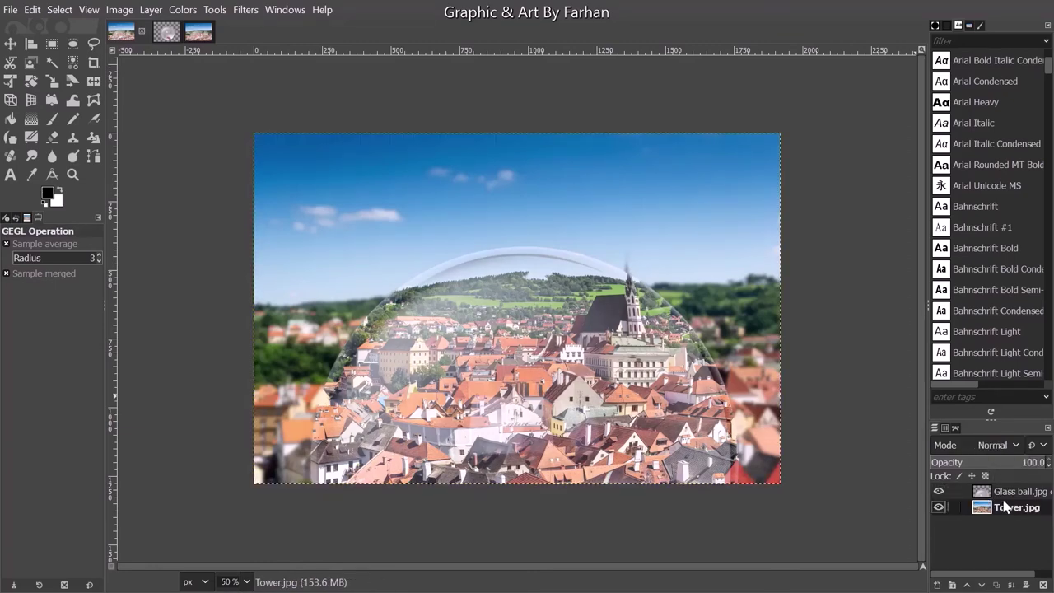